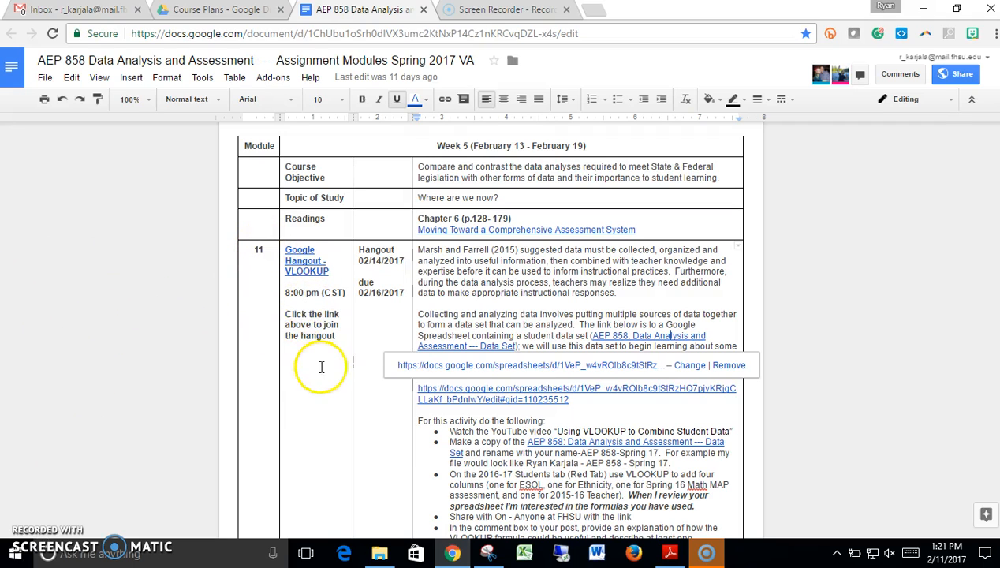
- Open the linked AEP 858 data set spreadsheet from the assignment document and show its directions sheet
{"action": "left_click", "coordinate": [612, 338]}
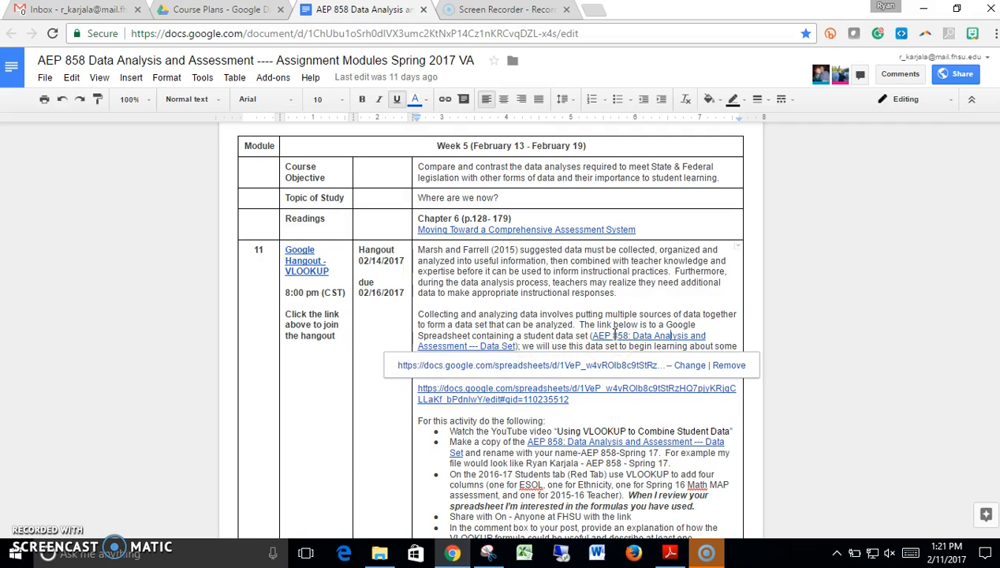
{"action": "left_click", "coordinate": [601, 366]}
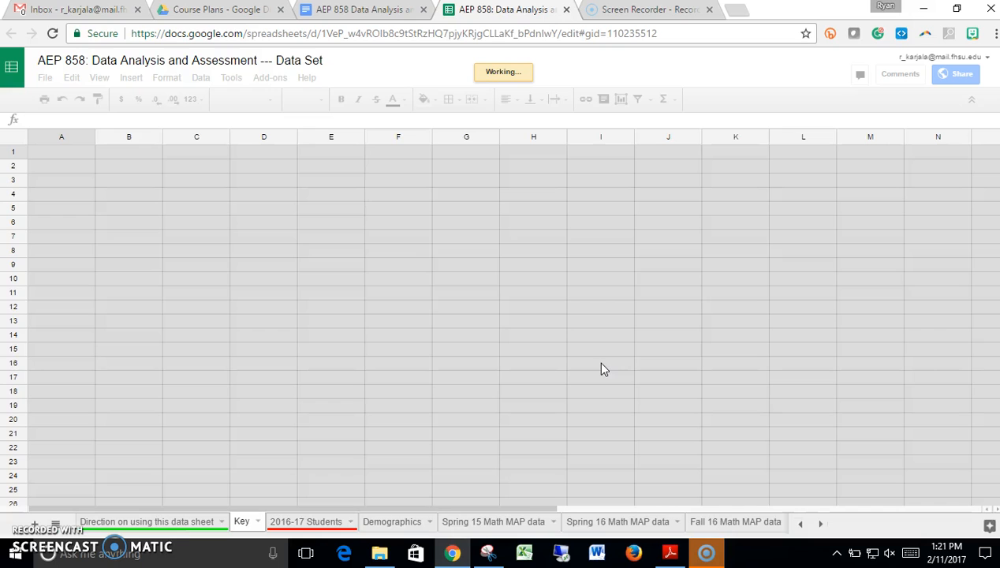
{"action": "left_click", "coordinate": [174, 522]}
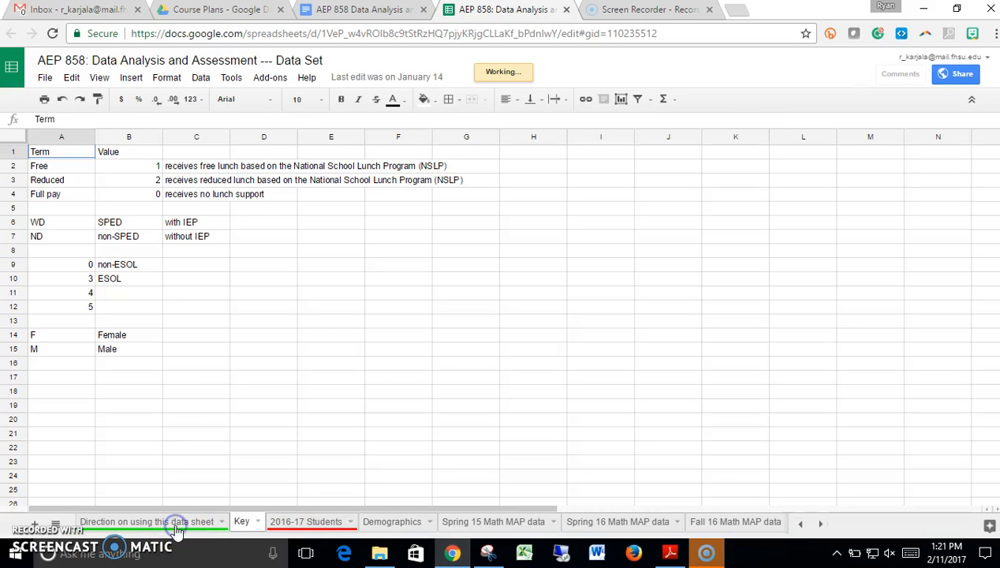
{"action": "left_click", "coordinate": [175, 524]}
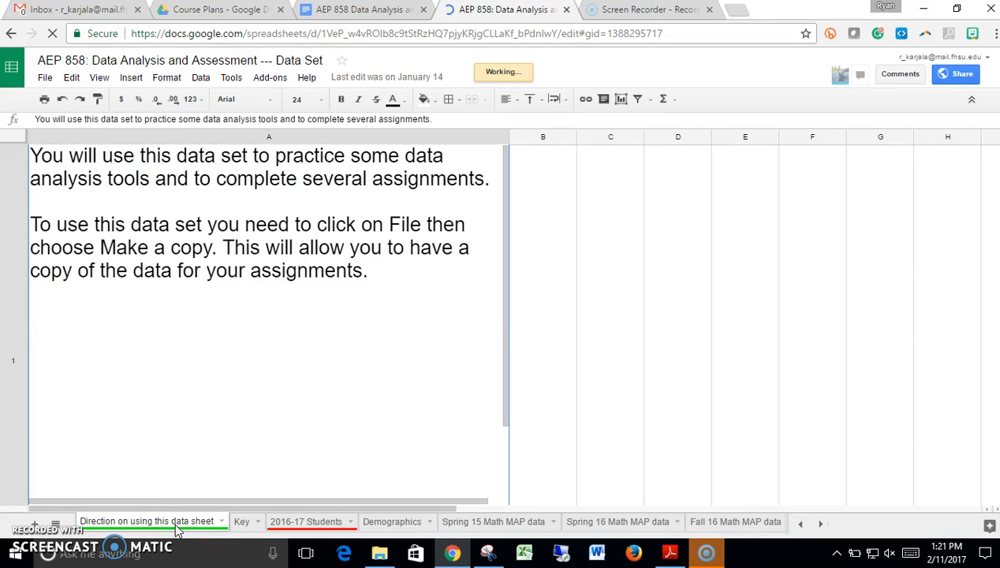
- Review the Key, 2016-17 Students and Demographics sheets of the data set
{"action": "left_click", "coordinate": [235, 524]}
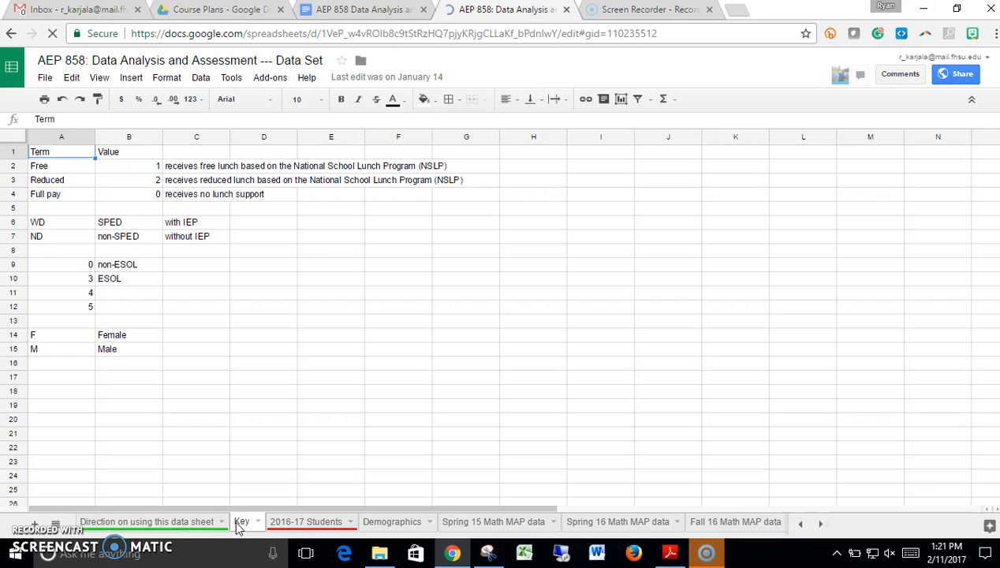
{"action": "left_click", "coordinate": [287, 524]}
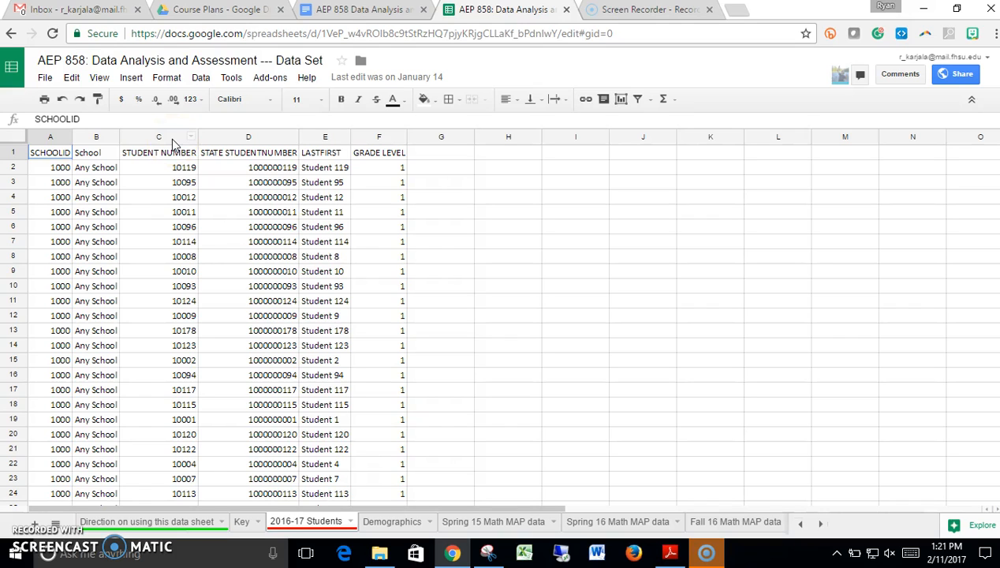
{"action": "key", "text": "XF86AudioMute"}
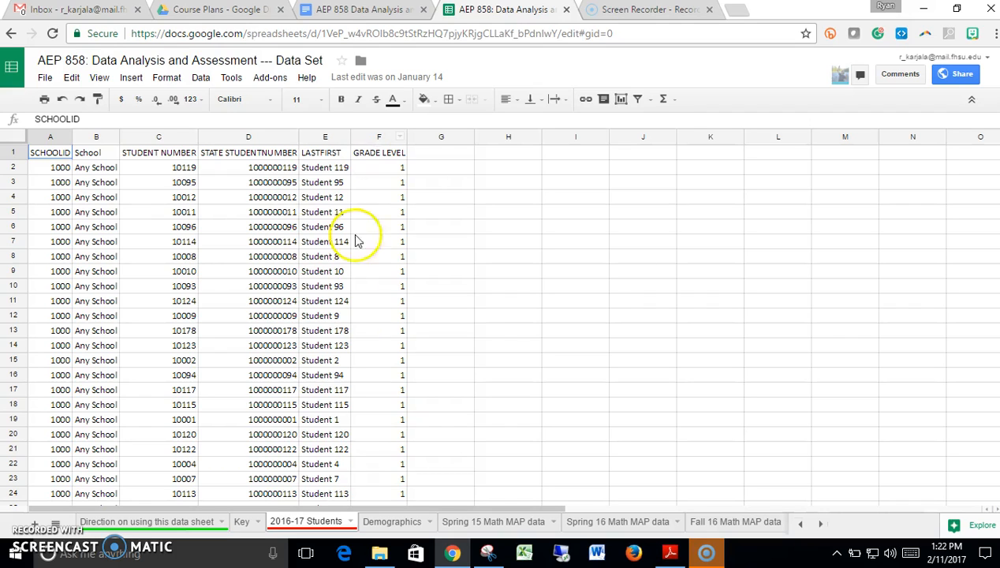
{"action": "left_click", "coordinate": [382, 524]}
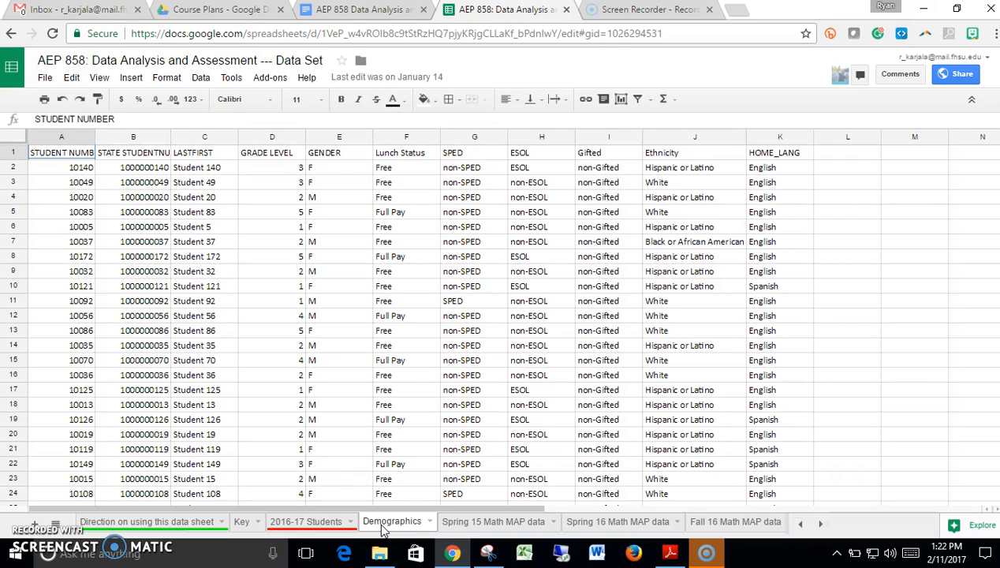
- Look through the Spring 15 and Spring 16 Math MAP, 2015 and 2016 KMA, and 2015-16 teacher data sheets, and return to 2016-17 Students
{"action": "left_click", "coordinate": [477, 523]}
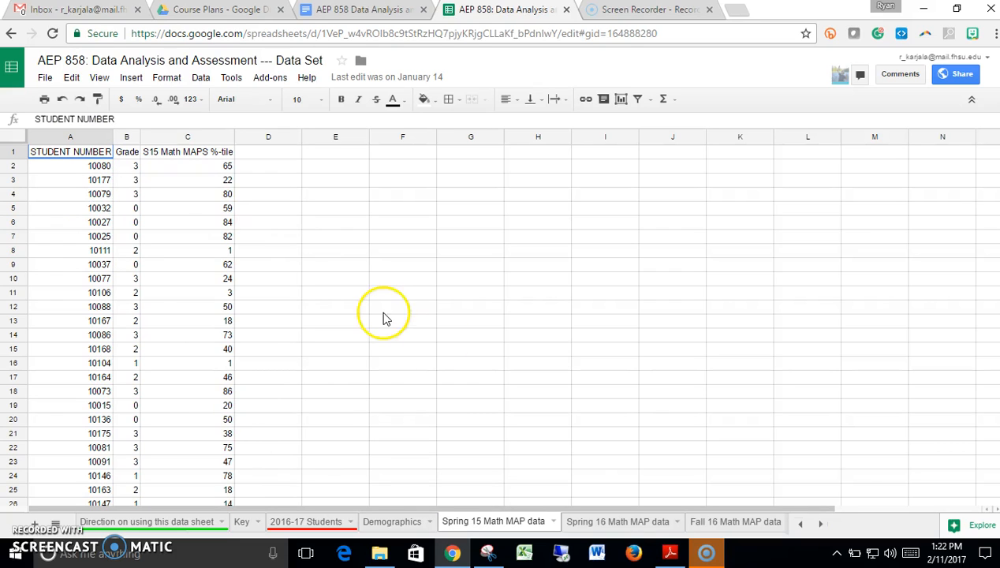
{"action": "left_click", "coordinate": [609, 523]}
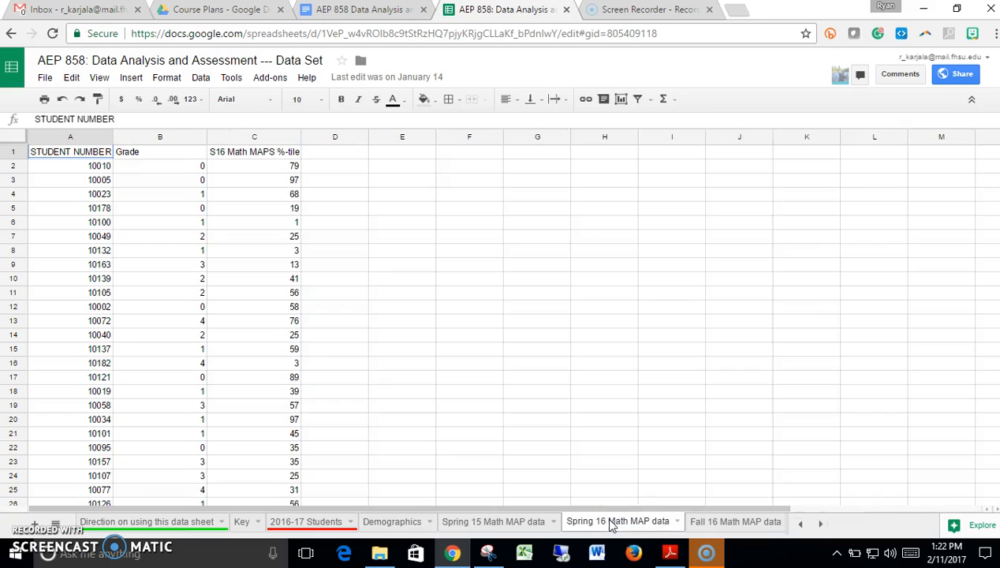
{"action": "left_click", "coordinate": [820, 524]}
{"action": "left_click", "coordinate": [565, 527]}
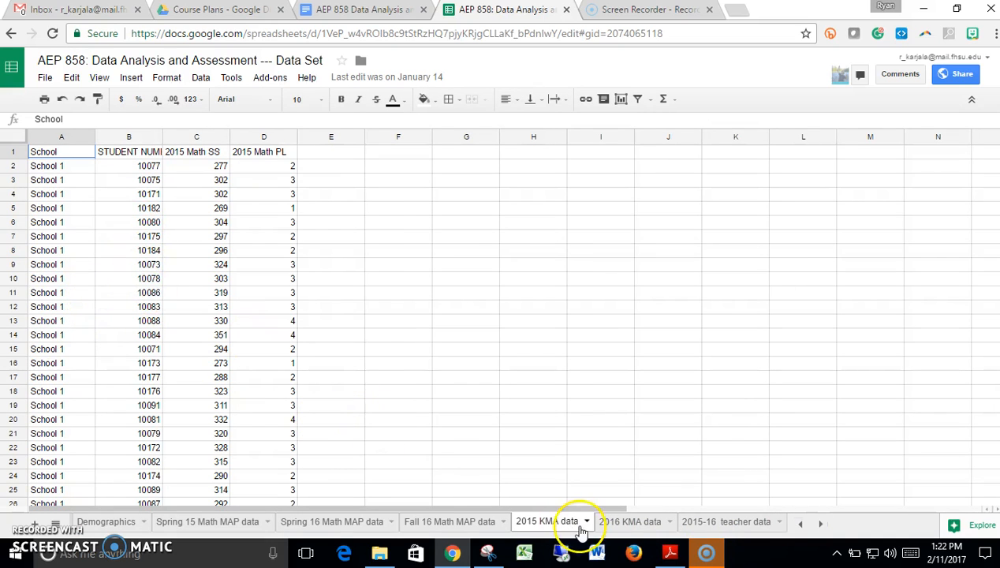
{"action": "left_click", "coordinate": [631, 522]}
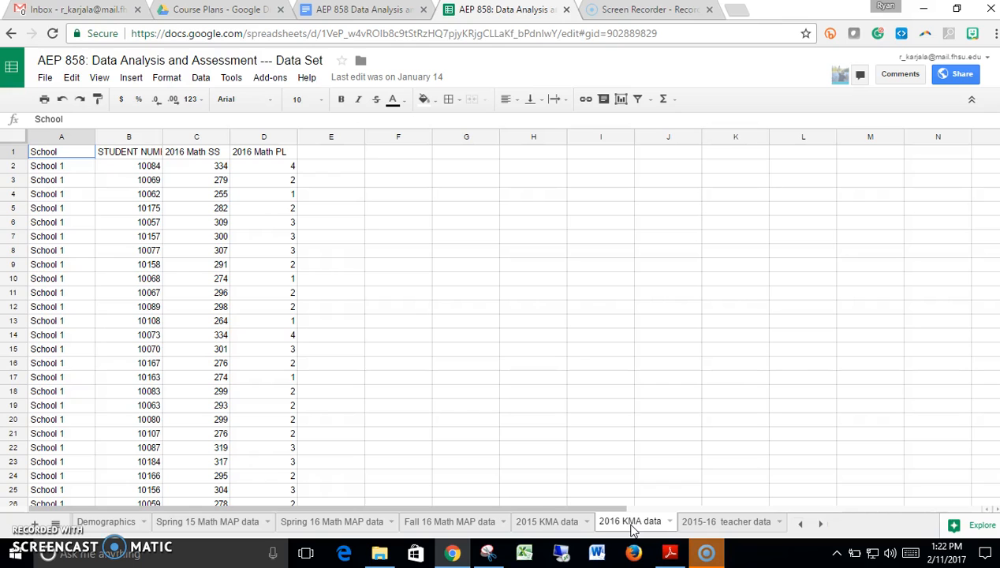
{"action": "left_click", "coordinate": [740, 523]}
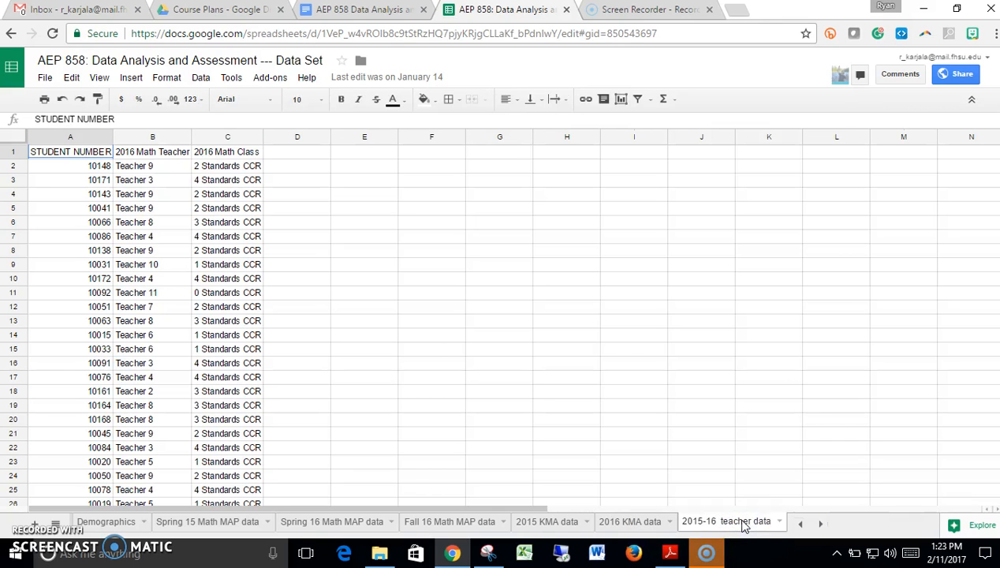
{"action": "left_click", "coordinate": [799, 524]}
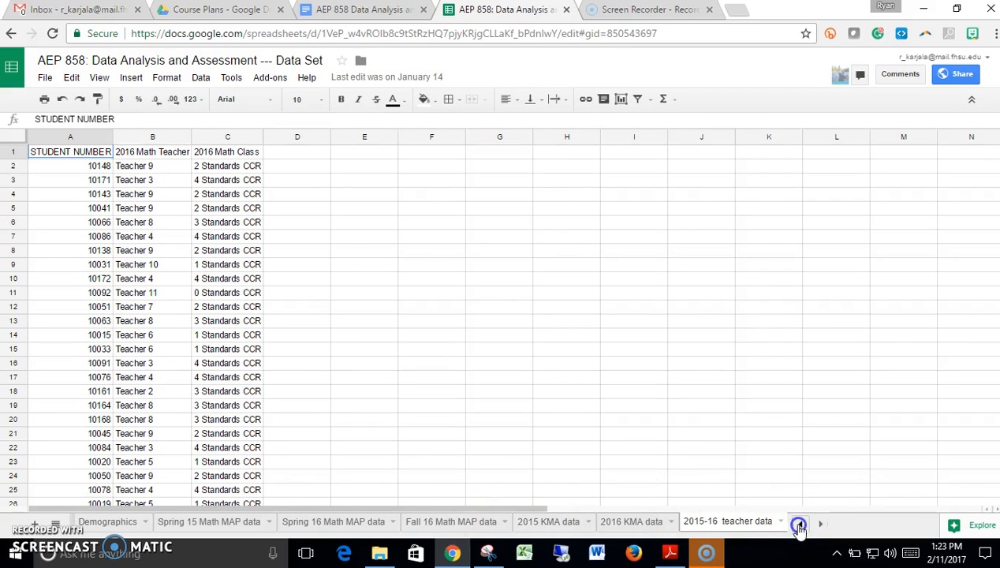
{"action": "left_click", "coordinate": [799, 524]}
{"action": "left_click", "coordinate": [330, 523]}
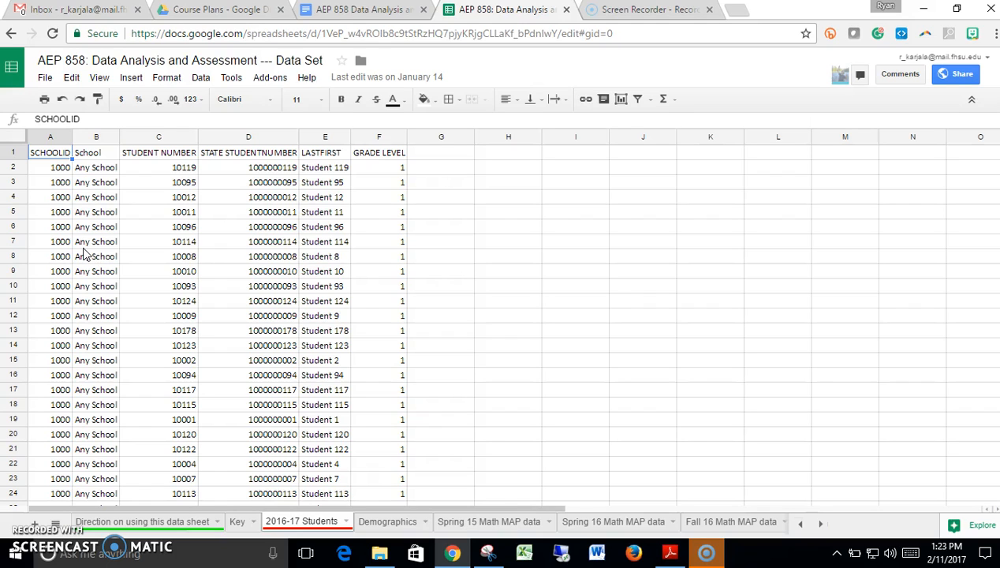
- Make a copy of the spreadsheet, naming it with the owner's full name followed by "- AEP 858 - Spring 17 VA"
{"action": "left_click", "coordinate": [44, 77]}
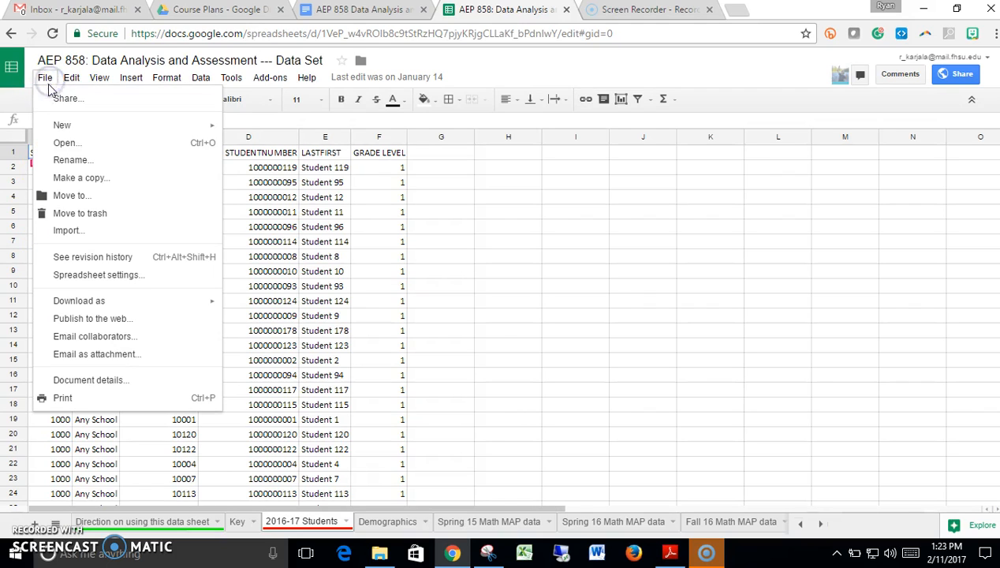
{"action": "left_click", "coordinate": [67, 177]}
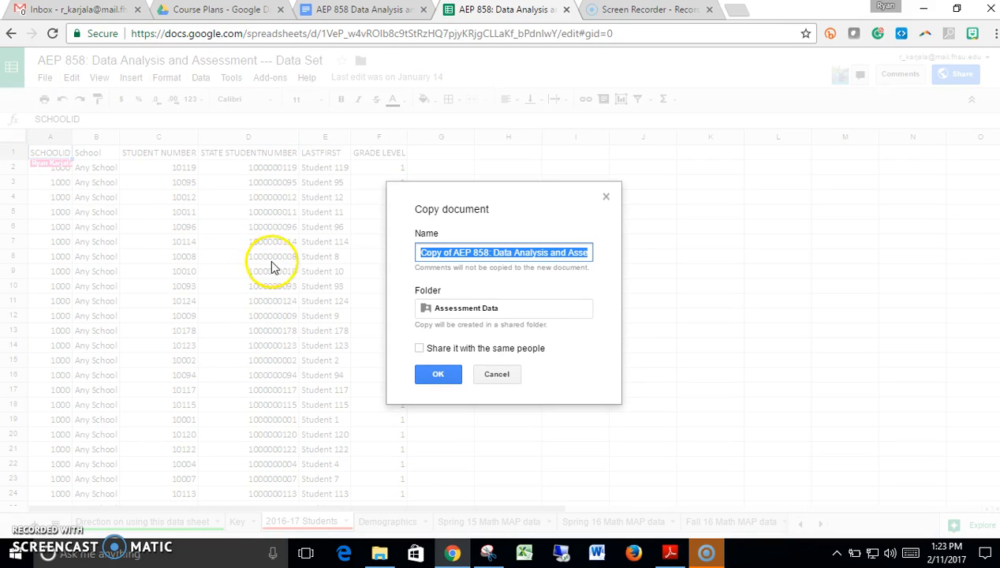
{"action": "left_click_drag", "start_coordinate": [417, 254], "coordinate": [617, 250]}
{"action": "type", "text": "R"}
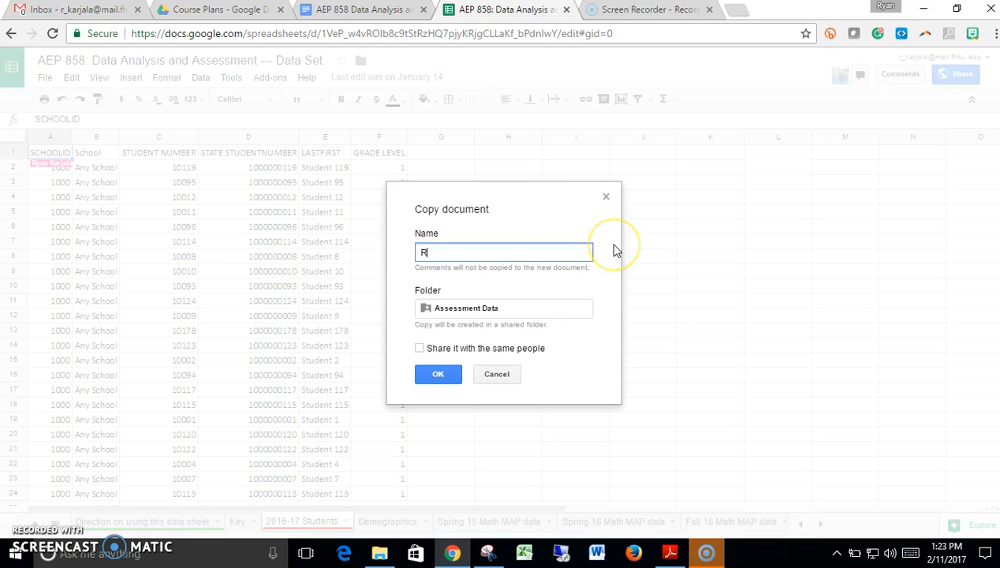
{"action": "type", "text": "yan karjala"}
{"action": "key", "text": "BackSpace"}
{"action": "key", "text": "BackSpace"}
{"action": "key", "text": "BackSpace"}
{"action": "key", "text": "BackSpace"}
{"action": "key", "text": "BackSpace"}
{"action": "key", "text": "BackSpace"}
{"action": "key", "text": "BackSpace"}
{"action": "type", "text": "Karjala -"}
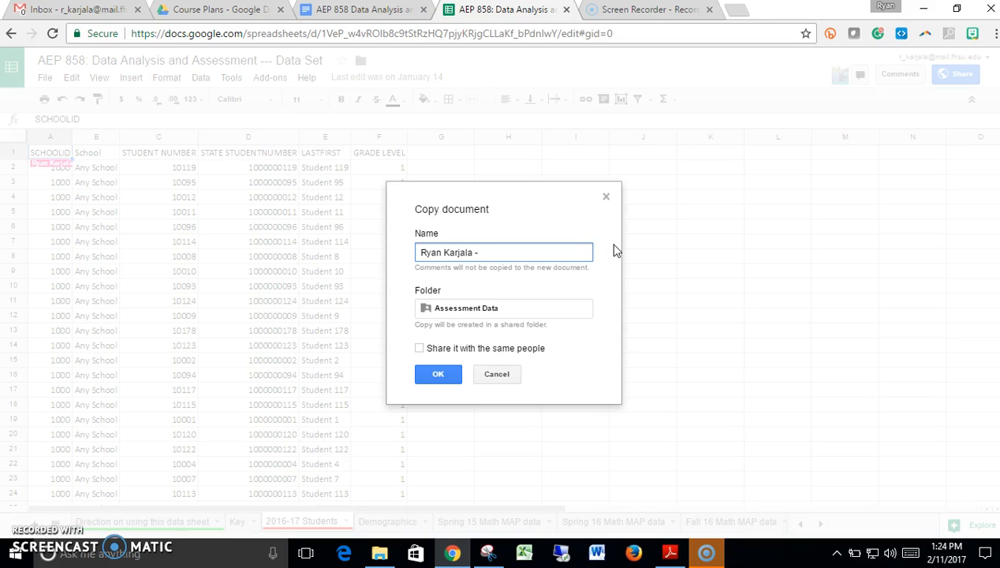
{"action": "type", "text": "AEP 858 - Spring 17 VA"}
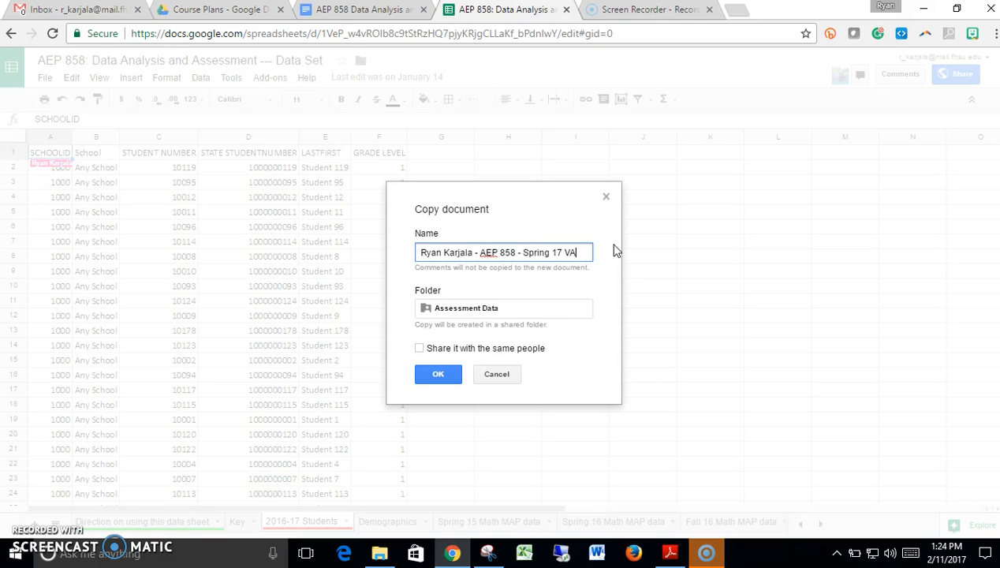
{"action": "left_click", "coordinate": [438, 374]}
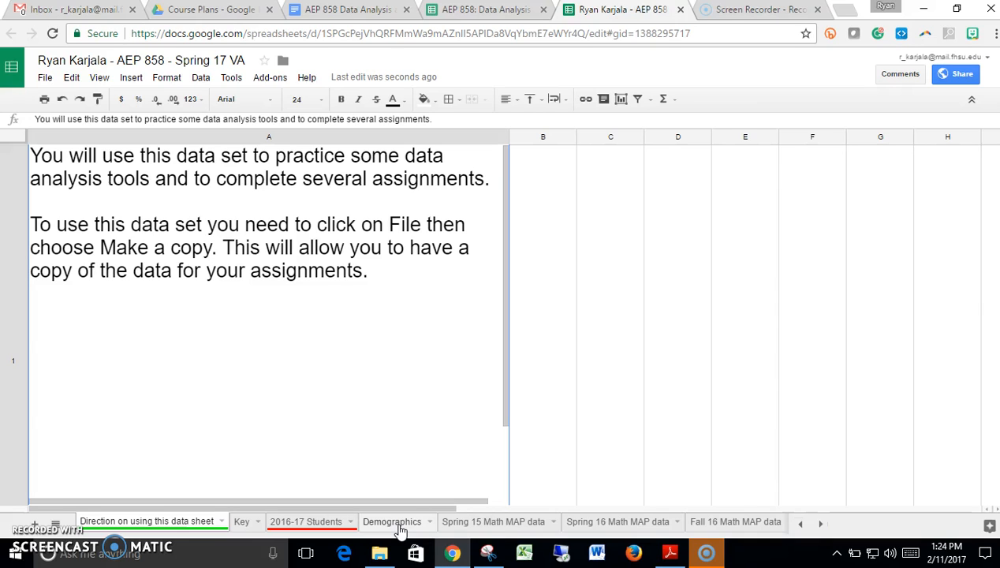
- Add the column header ESOL in cell G1 of the 2016-17 Students sheet
{"action": "left_click", "coordinate": [339, 527]}
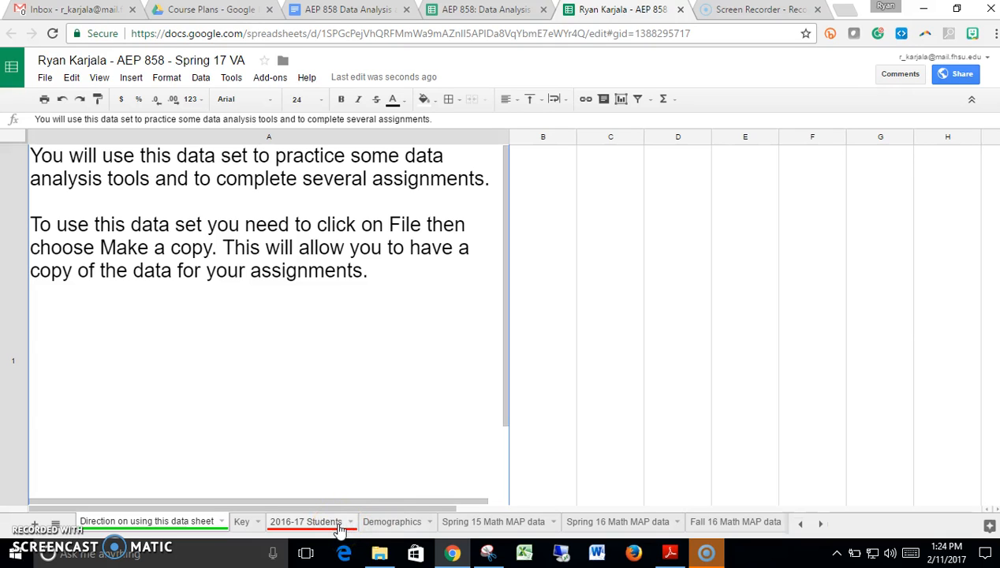
{"action": "left_click", "coordinate": [339, 527]}
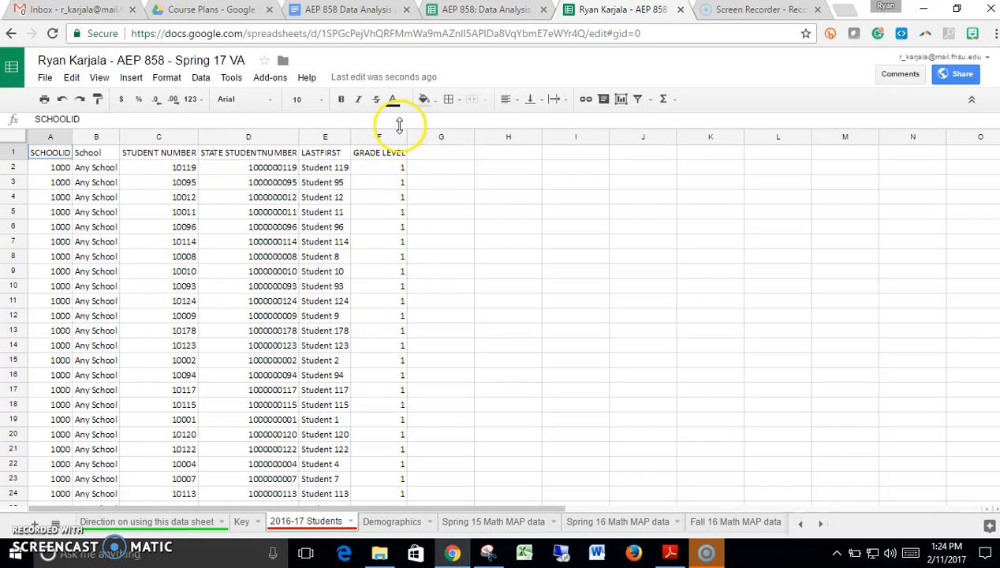
{"action": "left_click", "coordinate": [426, 157]}
{"action": "type", "text": "ESOL"}
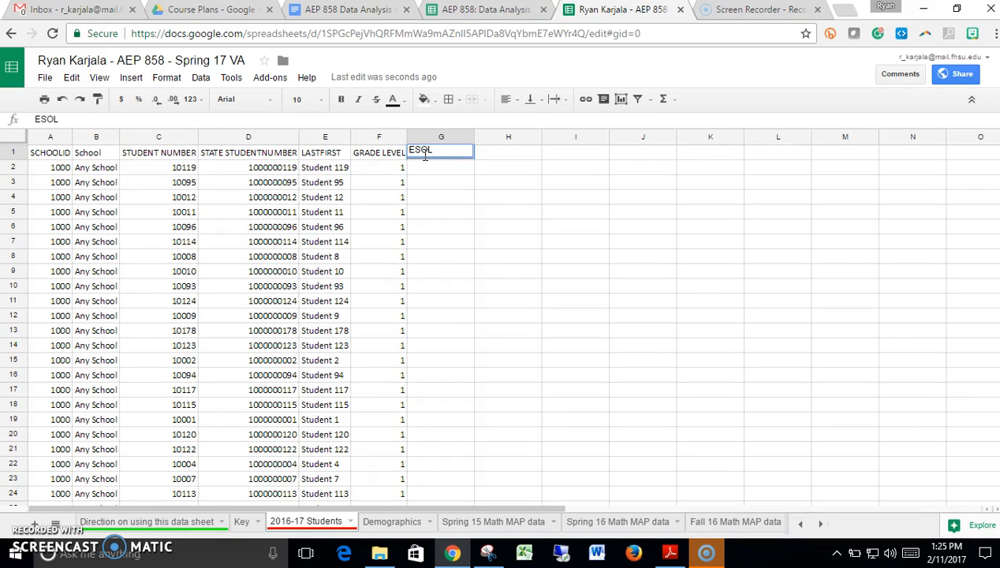
{"action": "key", "text": "Return"}
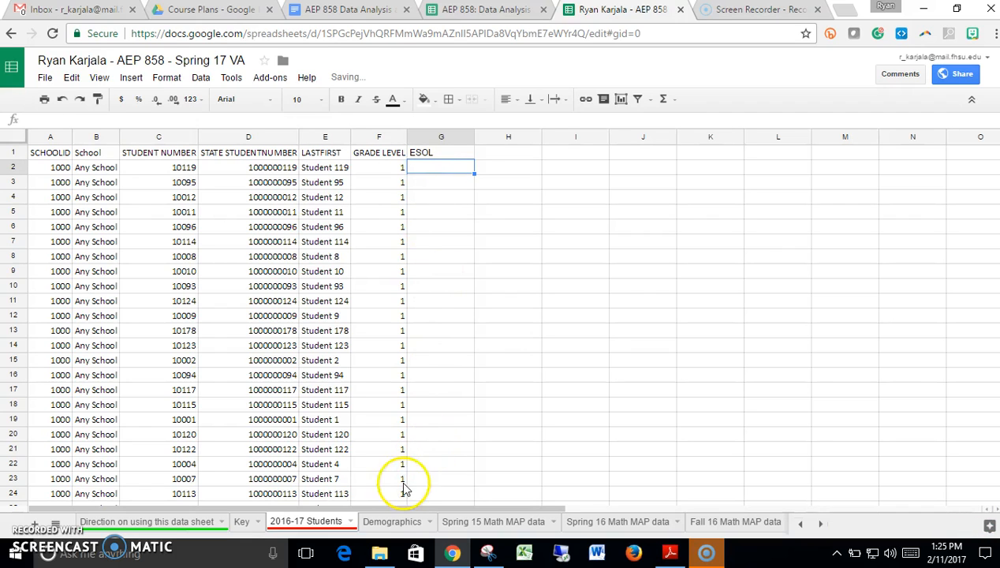
- Examine the Demographics sheet's header row from STUDENT NUMBER across to ESOL to find the ESOL column's position
{"action": "left_click", "coordinate": [387, 522]}
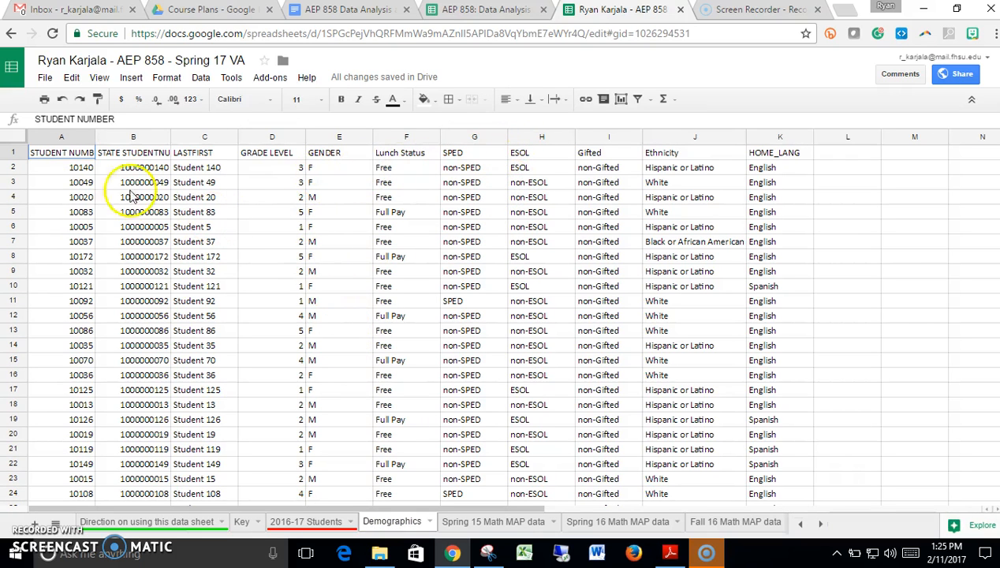
{"action": "left_click", "coordinate": [78, 159]}
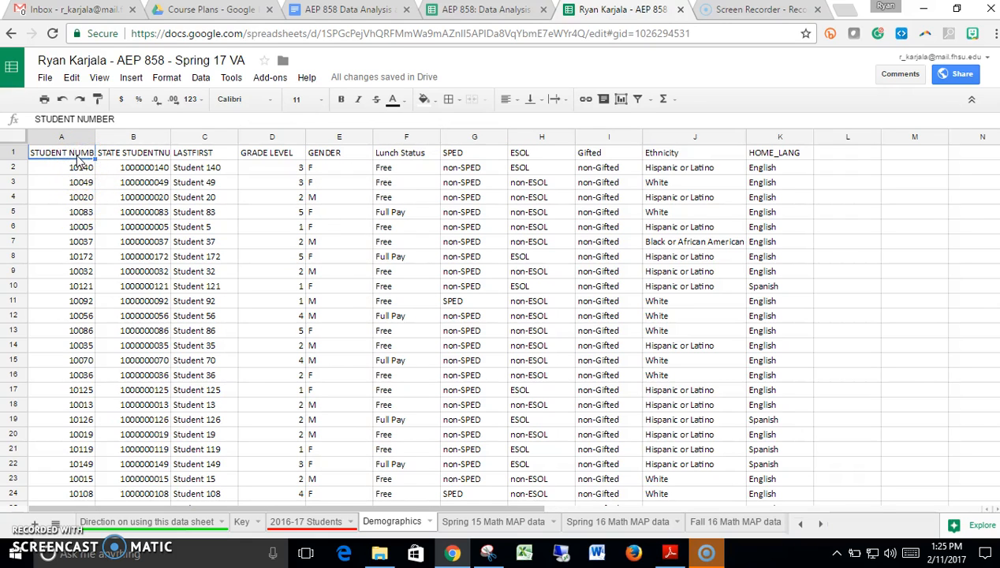
{"action": "key", "text": "Right"}
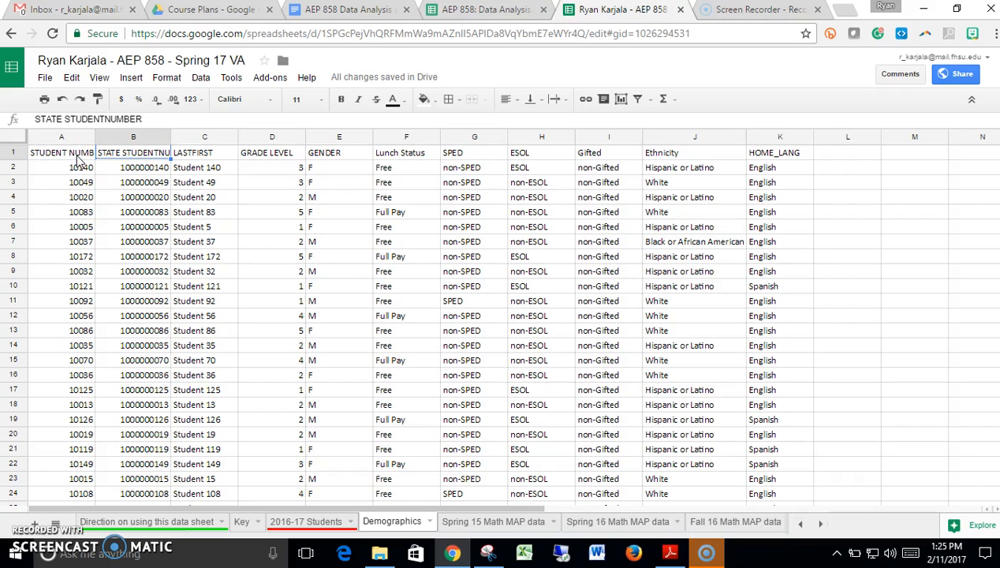
{"action": "key", "text": "Right"}
{"action": "key", "text": "Right"}
{"action": "key", "text": "Right"}
{"action": "key", "text": "Right"}
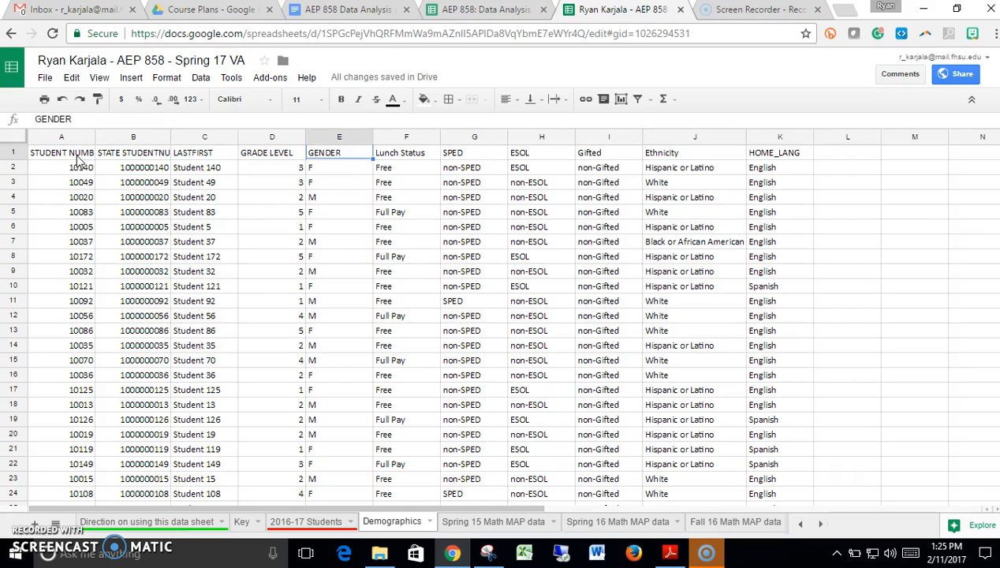
{"action": "key", "text": "Right"}
{"action": "key", "text": "Right"}
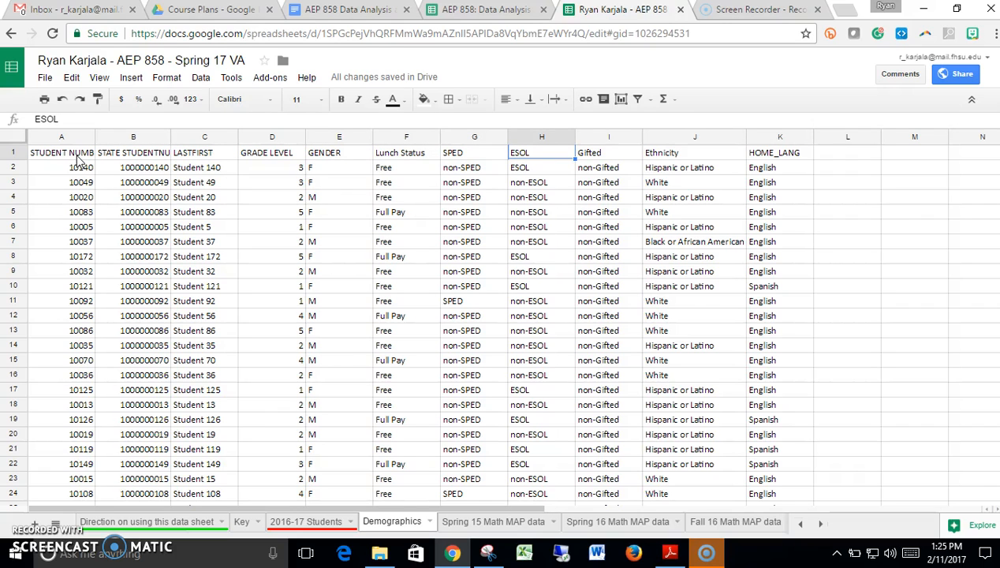
- Start a VLOOKUP formula in G2 of the 2016-17 Students sheet, using the student number in C2 as the search key
{"action": "left_click", "coordinate": [284, 519]}
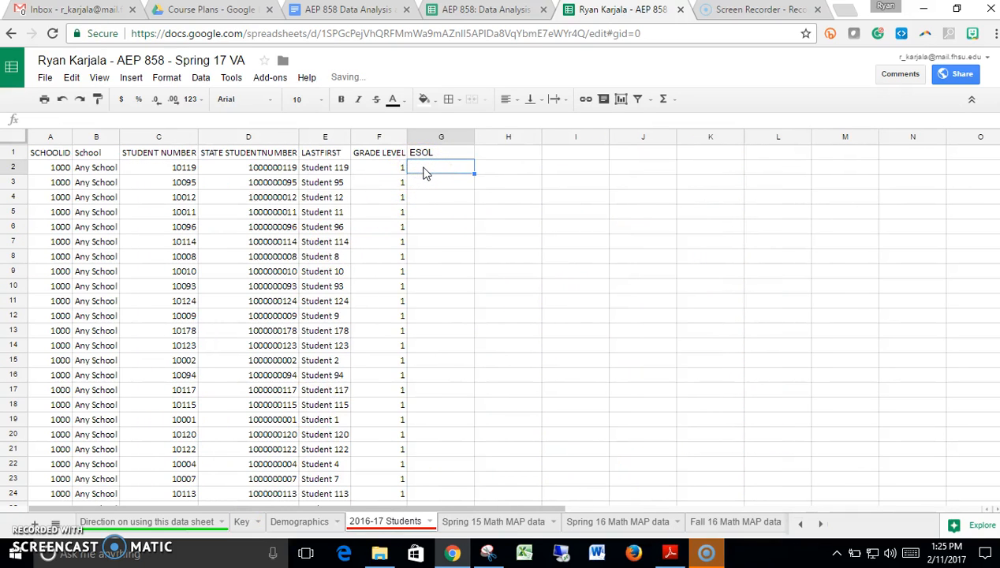
{"action": "type", "text": "="}
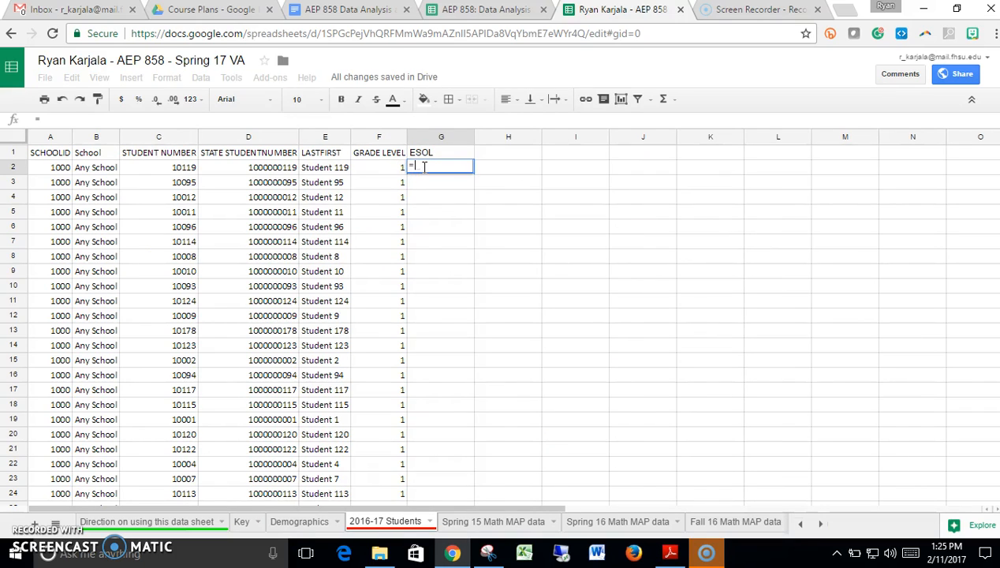
{"action": "type", "text": "v"}
{"action": "type", "text": "1"}
{"action": "type", "text": "oo"}
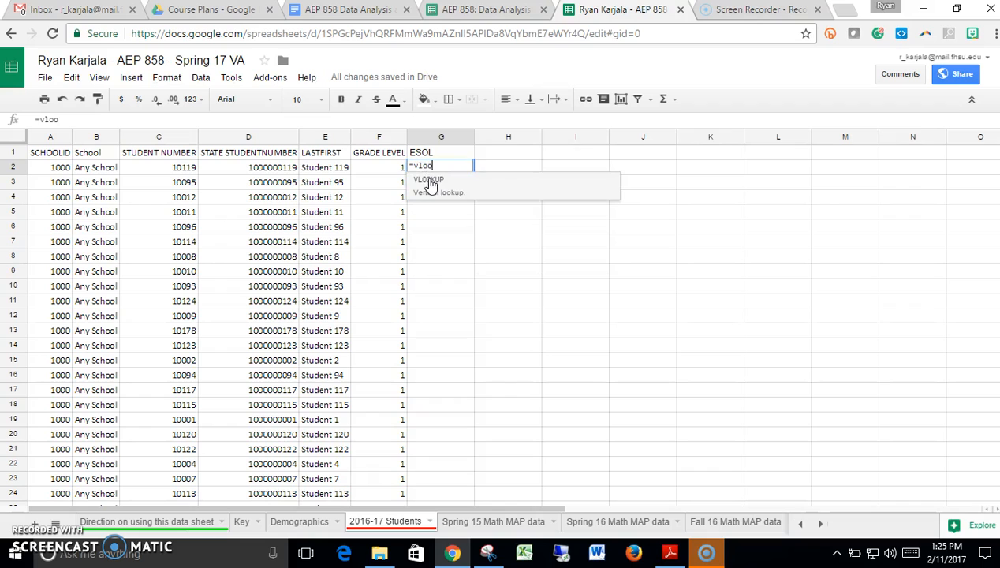
{"action": "left_click", "coordinate": [429, 180]}
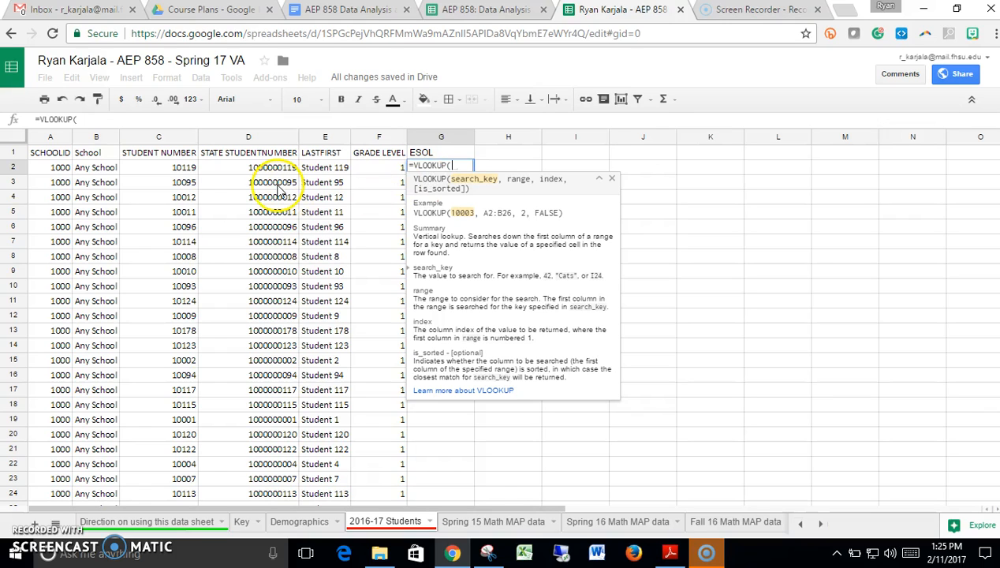
{"action": "left_click", "coordinate": [181, 168]}
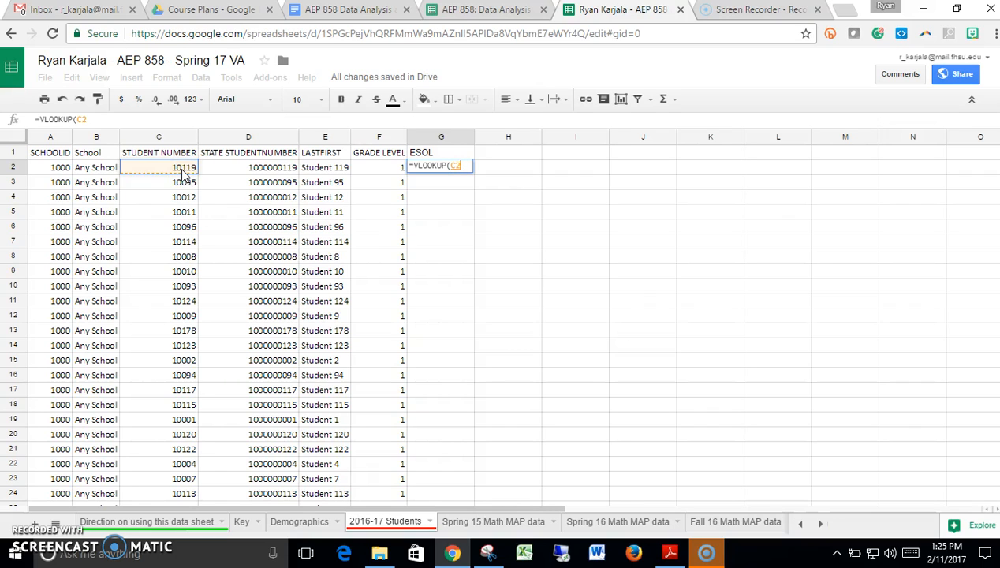
{"action": "type", "text": ","}
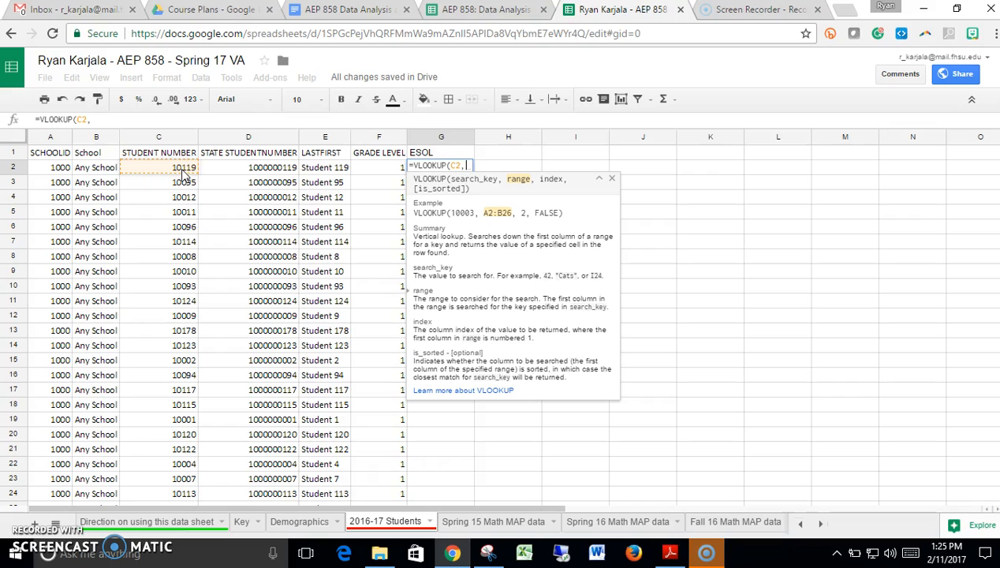
- Set the lookup range to A2:H185 on the Demographics sheet, from the student numbers across to the ESOL column
{"action": "left_click", "coordinate": [304, 522]}
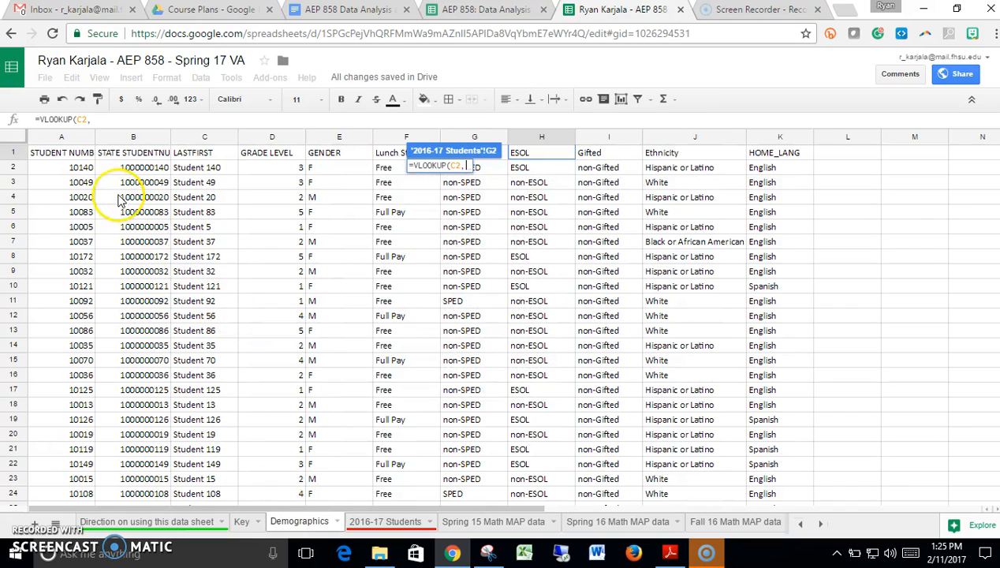
{"action": "left_click", "coordinate": [79, 170]}
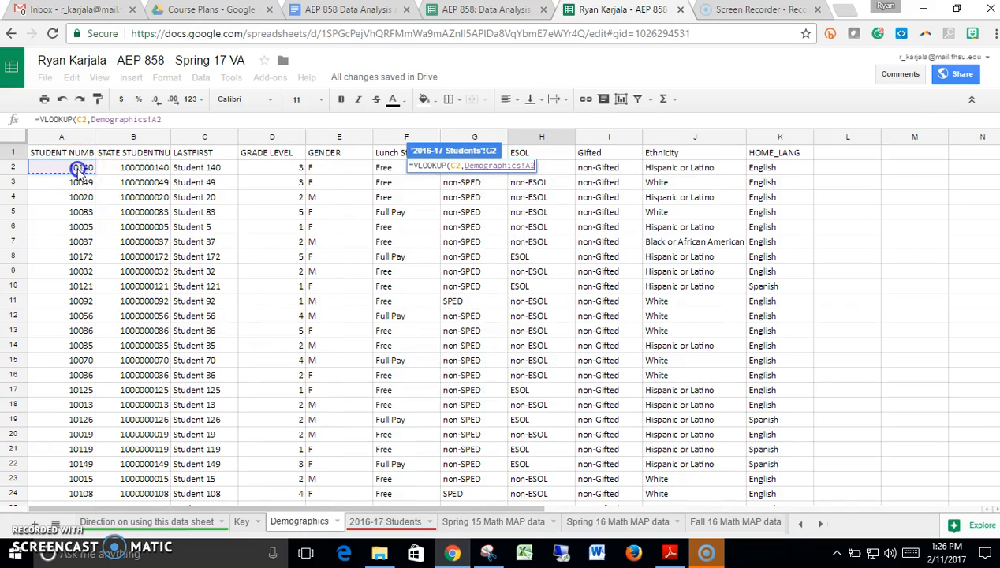
{"action": "left_click_drag", "start_coordinate": [79, 170], "coordinate": [526, 259]}
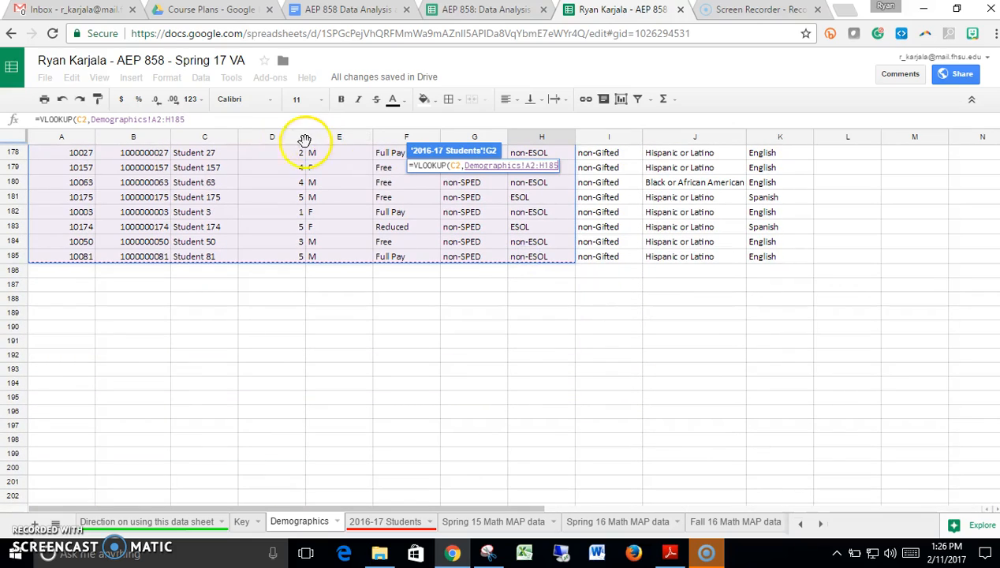
- Make the formula's lookup range absolute as Demographics!$A$2:$H$185, followed by a comma for the index argument
{"action": "left_click", "coordinate": [151, 119]}
{"action": "type", "text": "$A"}
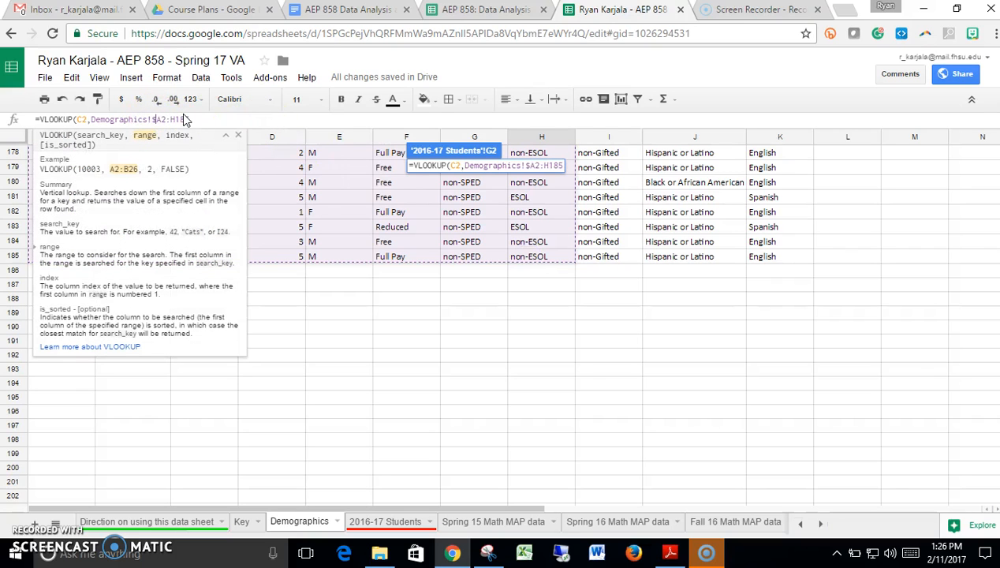
{"action": "type", "text": "$"}
{"action": "left_click", "coordinate": [185, 118]}
{"action": "type", "text": "$A$"}
{"action": "key", "text": "Right"}
{"action": "key", "text": "Right"}
{"action": "key", "text": "Right"}
{"action": "type", "text": ","}
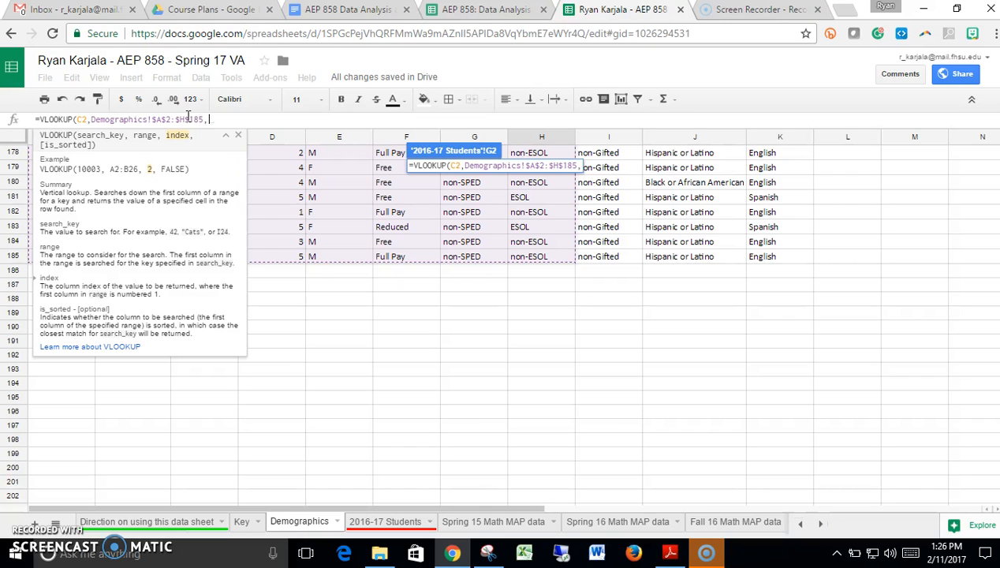
- Complete the G2 lookup formula with column index 8 and false for an exact match
{"action": "type", "text": "8,f"}
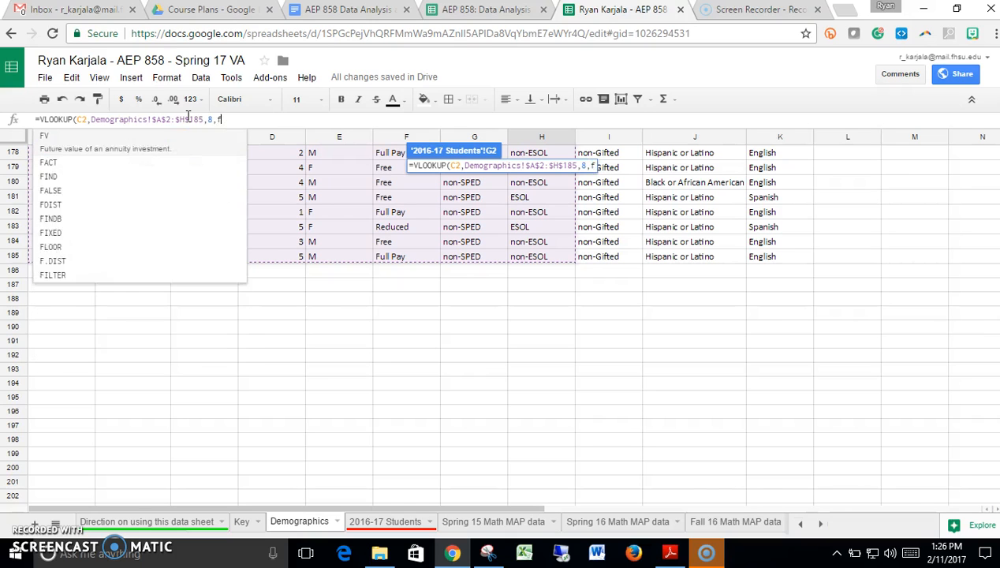
{"action": "type", "text": "alse)"}
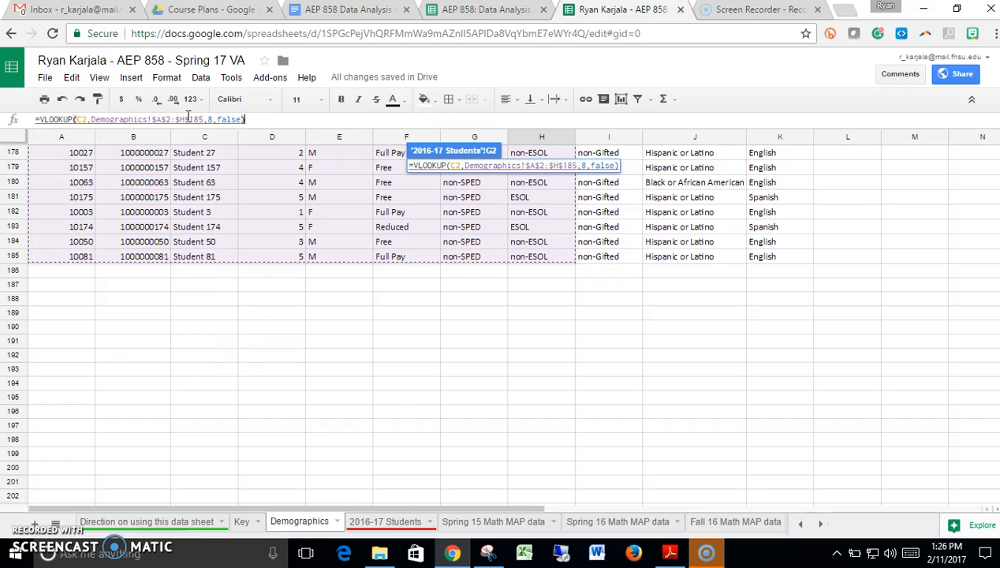
{"action": "key", "text": "Return"}
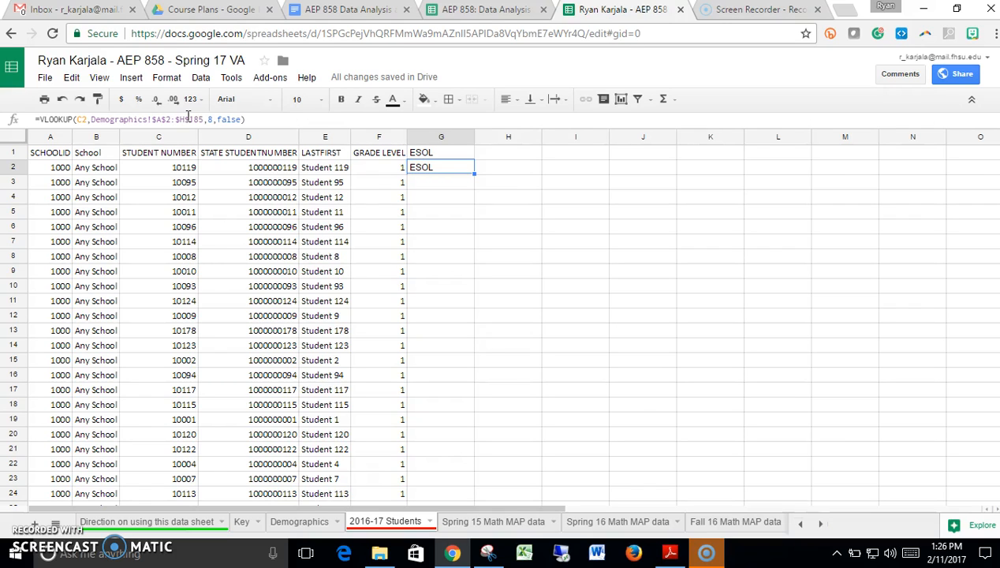
- Fill the ESOL lookup formula from G2 down through G185, and return to G2
{"action": "left_click", "coordinate": [424, 198]}
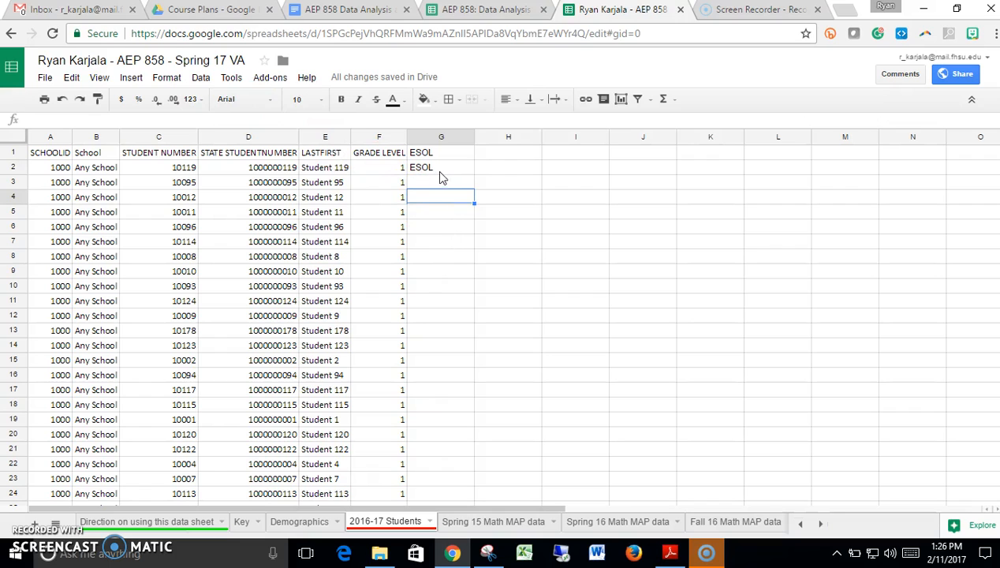
{"action": "left_click", "coordinate": [442, 170]}
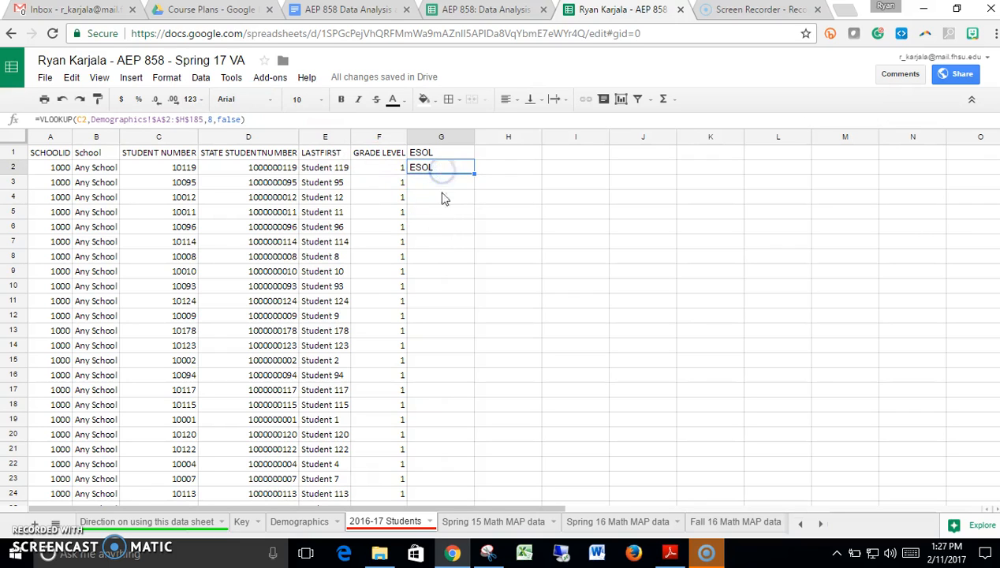
{"action": "left_click", "coordinate": [439, 207]}
{"action": "left_click", "coordinate": [434, 168]}
{"action": "left_click_drag", "start_coordinate": [440, 183], "coordinate": [442, 228]}
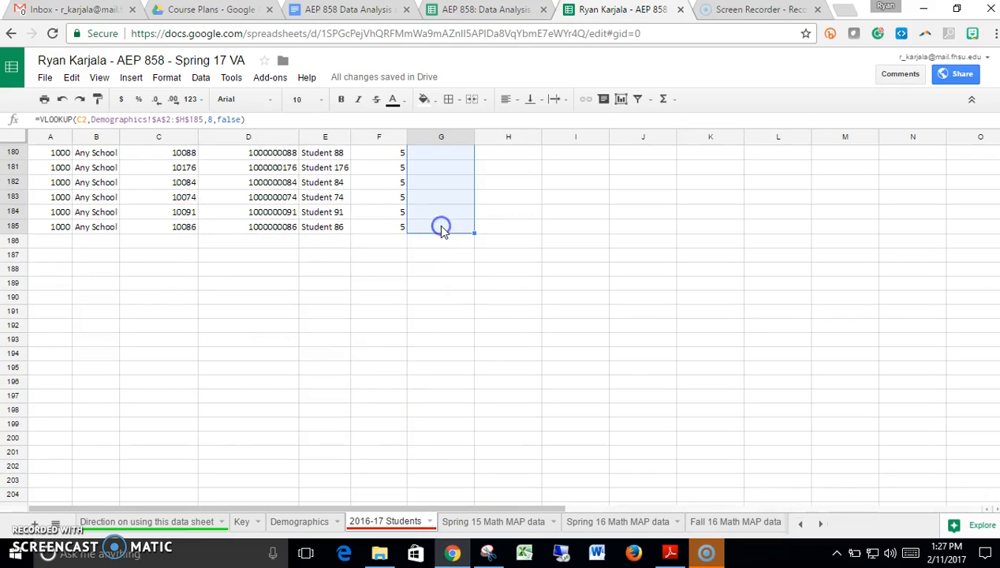
{"action": "key", "text": "ctrl+d"}
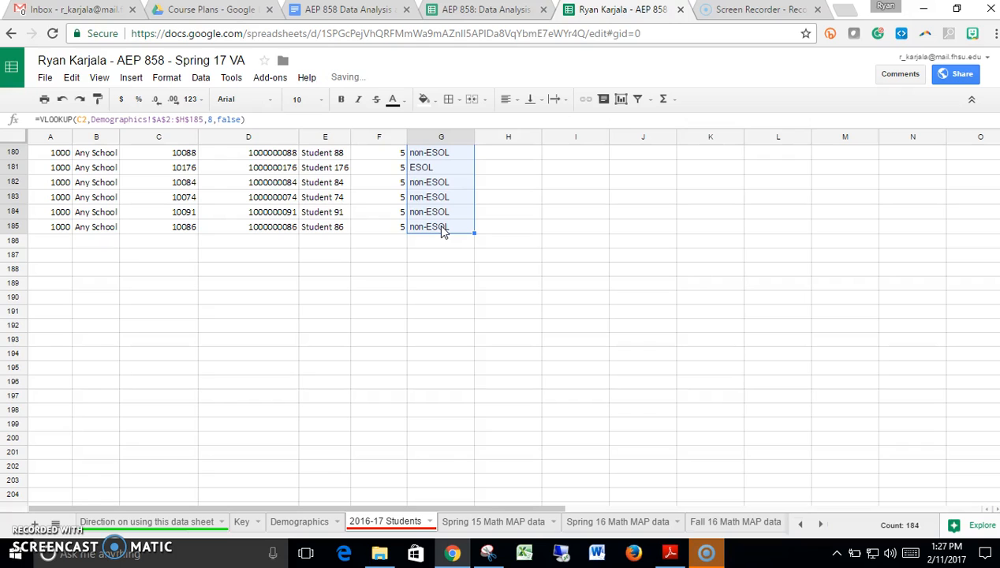
{"action": "key", "text": "ctrl+Up"}
{"action": "key", "text": "Down"}
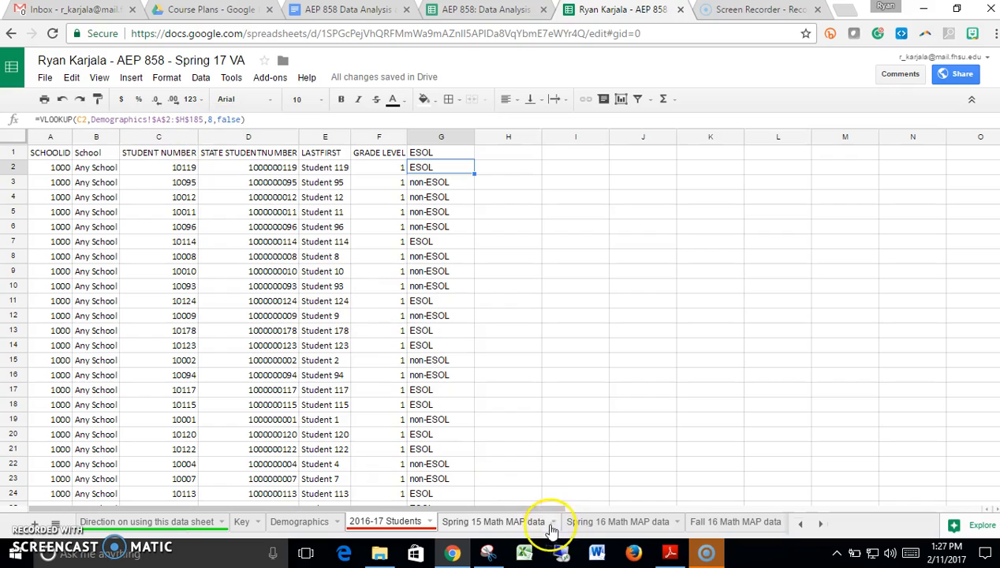
- Trace row 182 of the Demographics sheet from student number to ESOL, and review the lookup formula in G2 of 2016-17 Students
{"action": "left_click", "coordinate": [318, 525]}
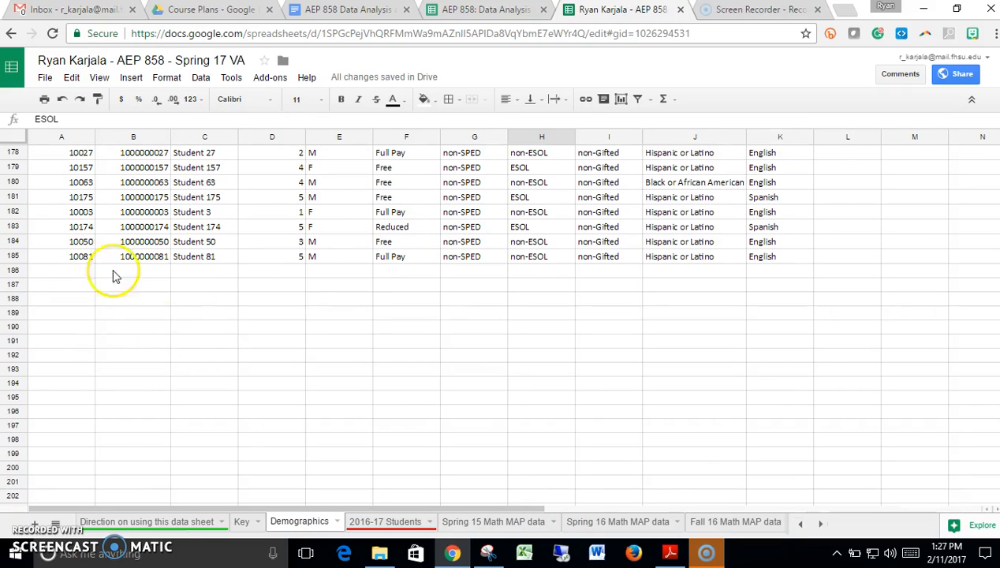
{"action": "left_click", "coordinate": [70, 216]}
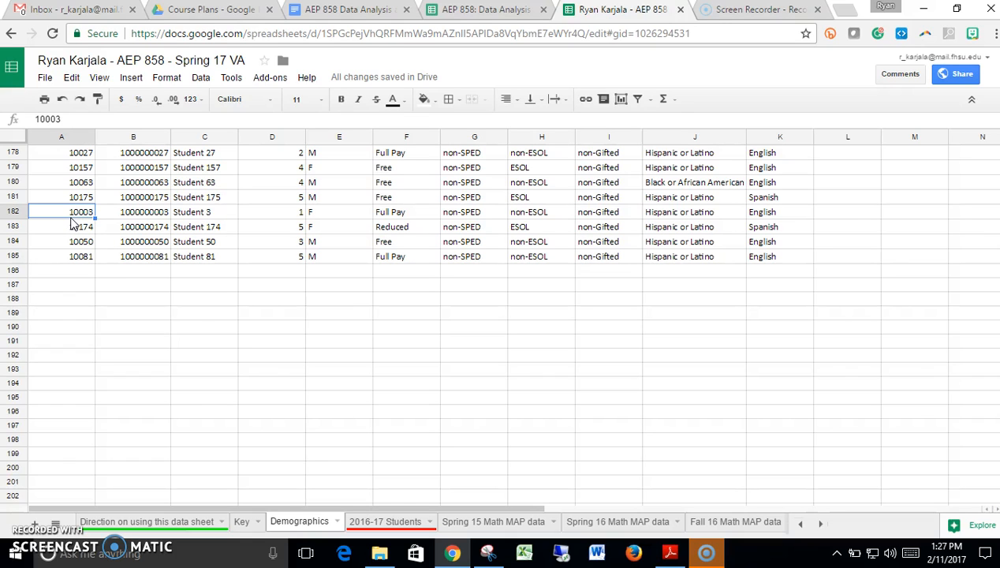
{"action": "key", "text": "Right"}
{"action": "key", "text": "Right"}
{"action": "key", "text": "Right"}
{"action": "key", "text": "Right"}
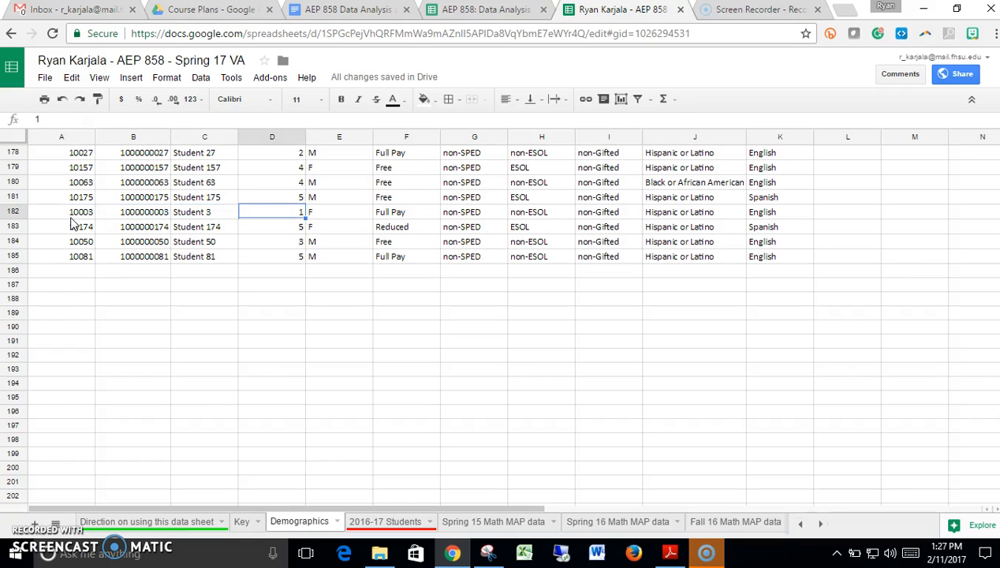
{"action": "key", "text": "Right"}
{"action": "key", "text": "Right"}
{"action": "key", "text": "Right"}
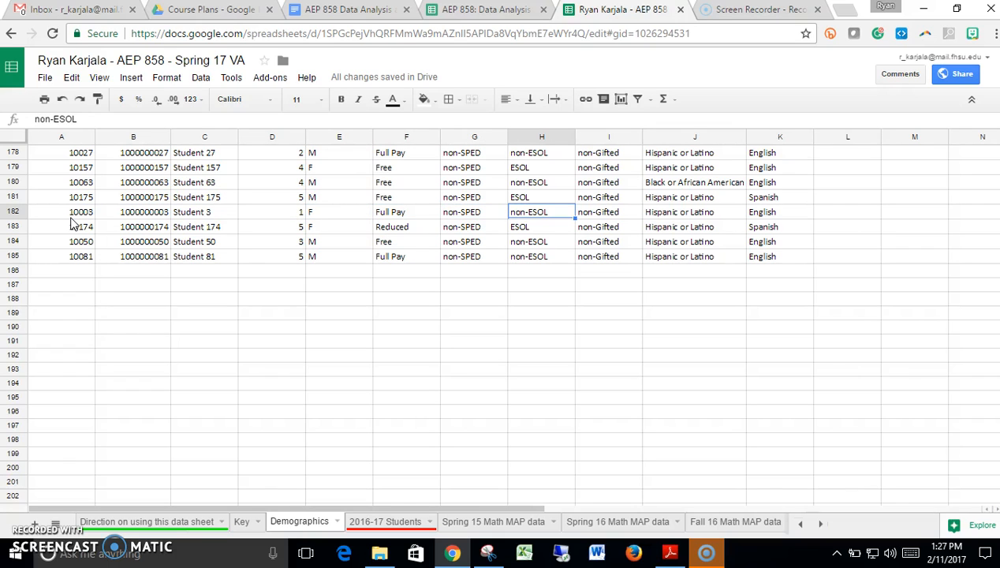
{"action": "key", "text": "Left"}
{"action": "key", "text": "Left"}
{"action": "key", "text": "Left"}
{"action": "key", "text": "Left"}
{"action": "key", "text": "Left"}
{"action": "key", "text": "Left"}
{"action": "key", "text": "Left"}
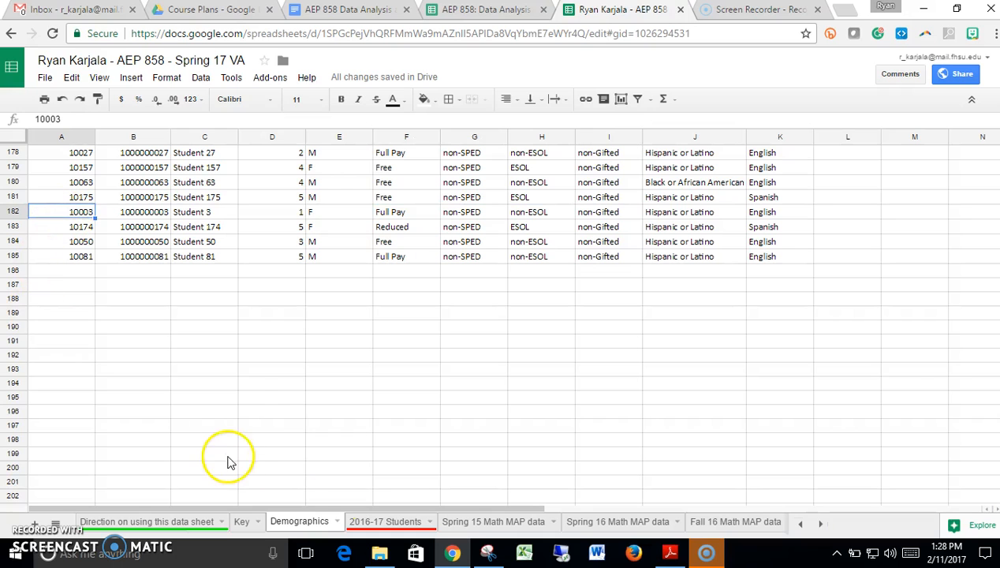
{"action": "left_click", "coordinate": [361, 521]}
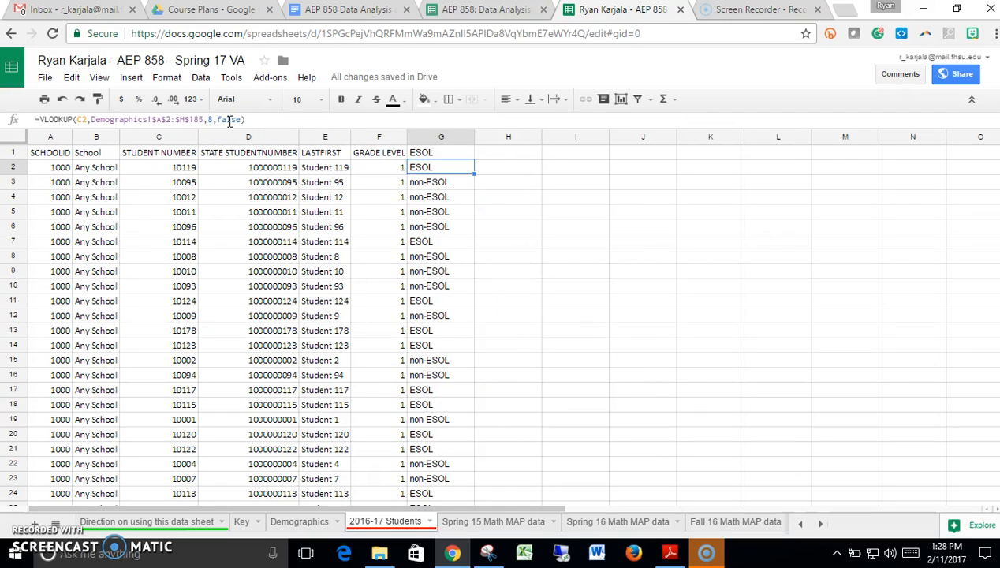
{"action": "left_click", "coordinate": [229, 119]}
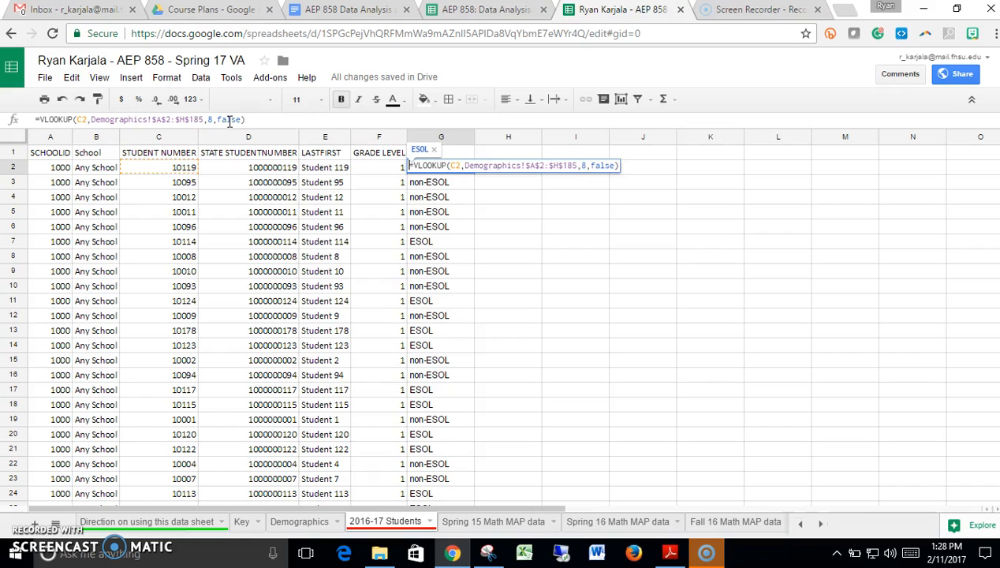
{"action": "key", "text": "Return"}
- Add the column header Ethnicity in cell H1 of the 2016-17 Students sheet
{"action": "key", "text": "Up"}
{"action": "key", "text": "Up"}
{"action": "key", "text": "Right"}
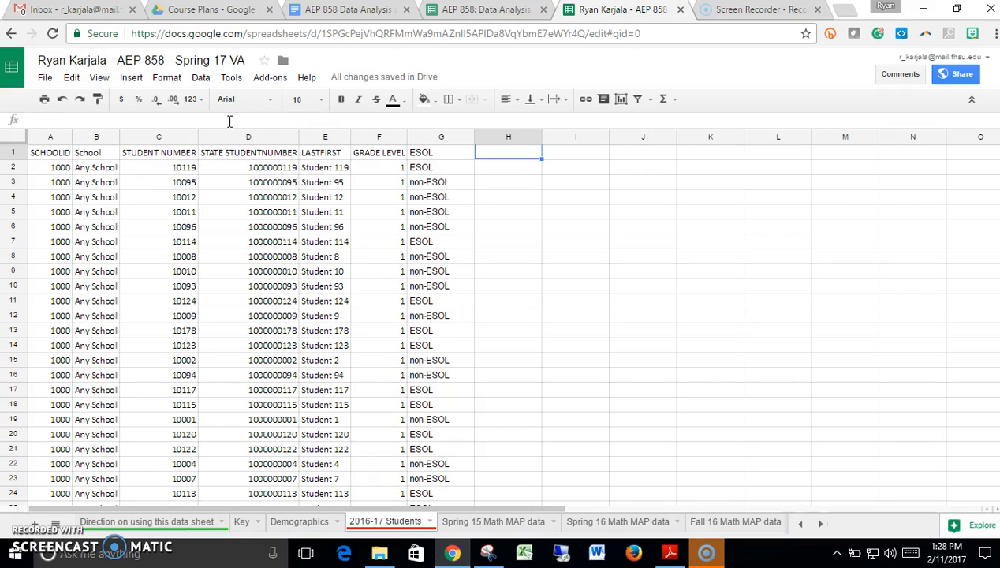
{"action": "type", "text": "Ethn"}
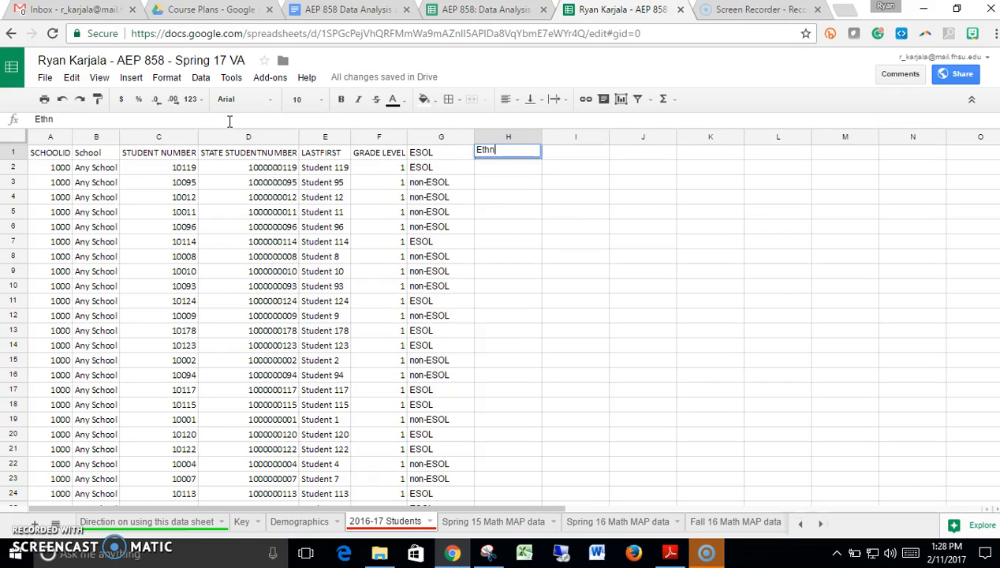
{"action": "type", "text": "icity"}
{"action": "key", "text": "Return"}
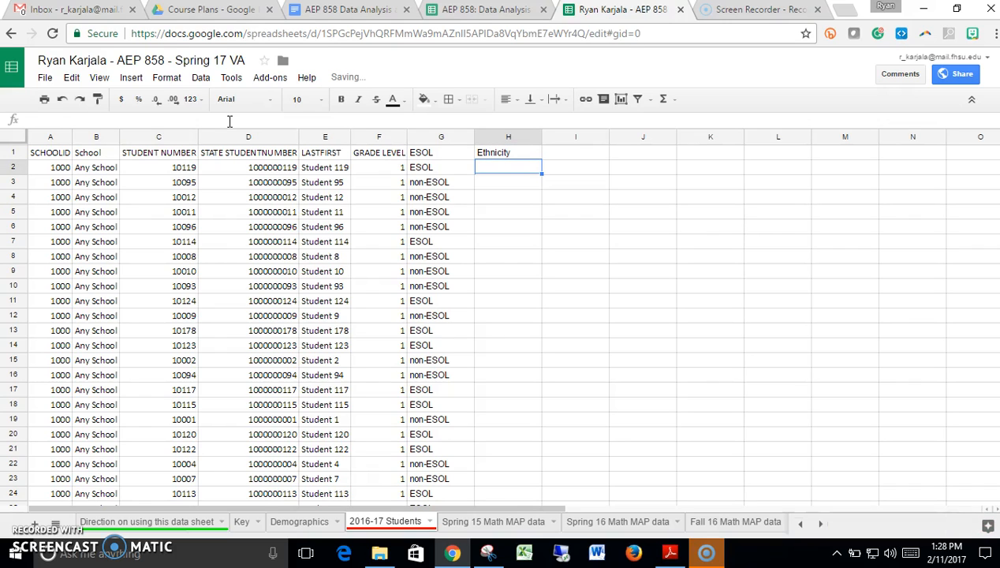
- Start a VLOOKUP formula in H2 of the 2016-17 Students sheet with student number cell C2 as the search key
{"action": "type", "text": "="}
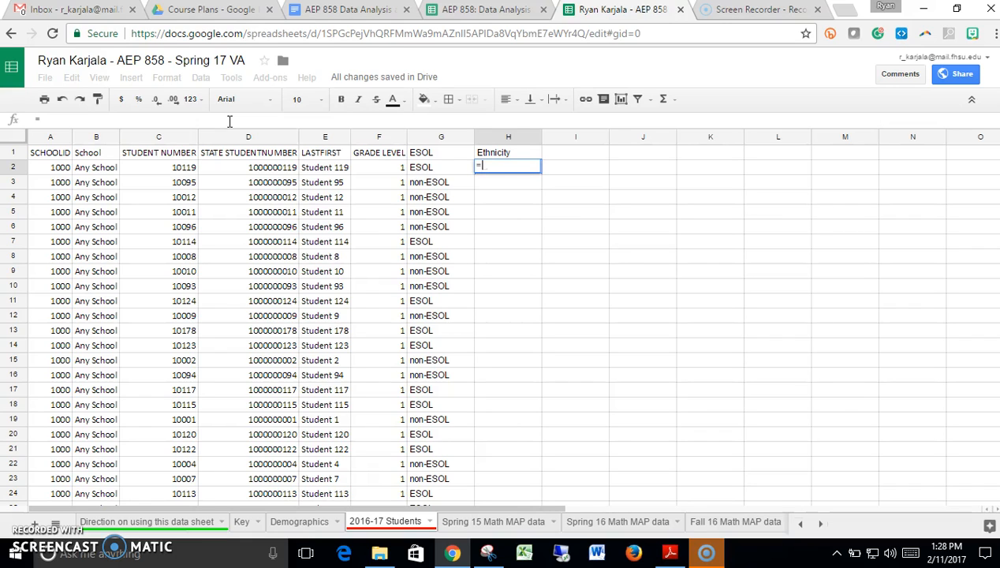
{"action": "type", "text": "vlo"}
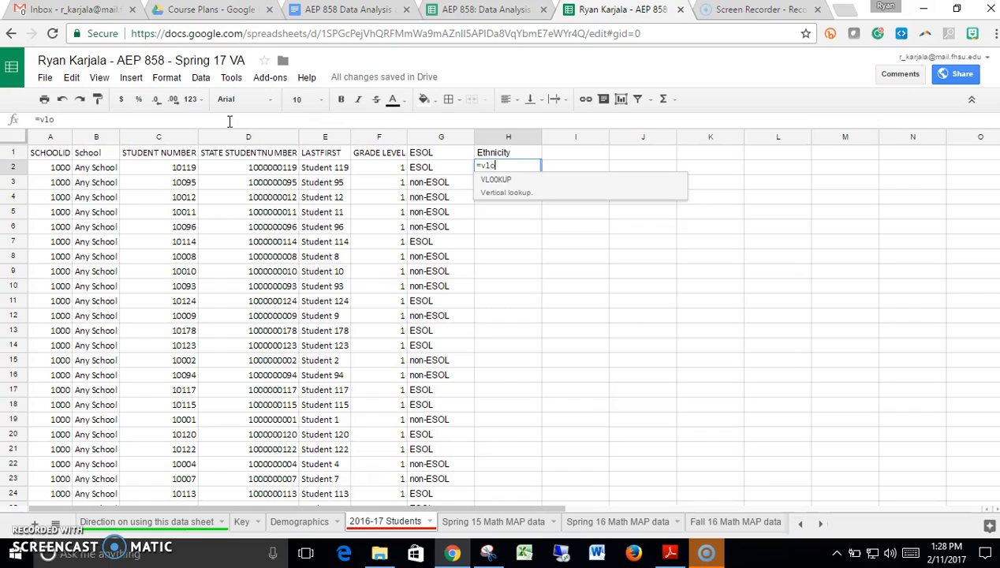
{"action": "left_click", "coordinate": [483, 181]}
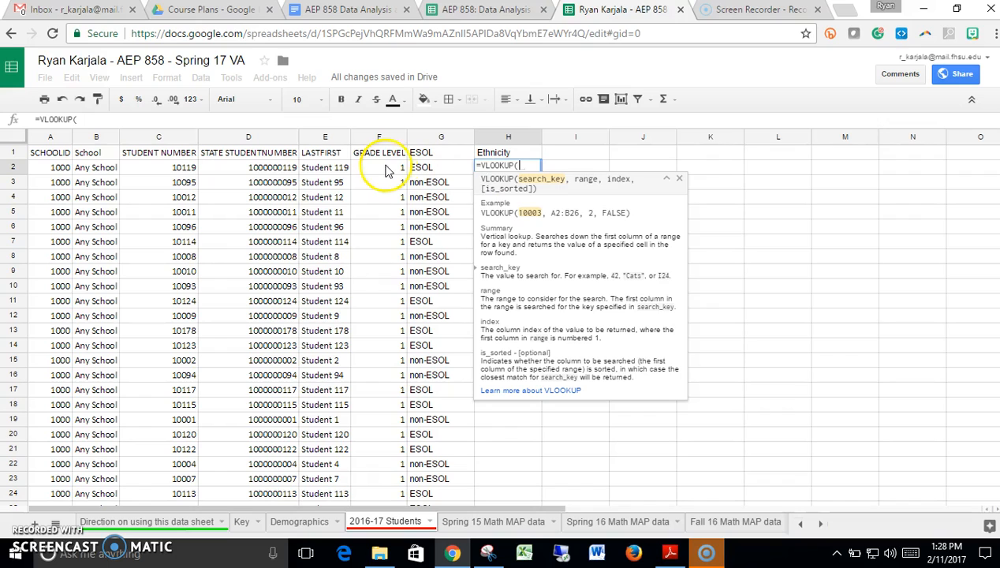
{"action": "left_click", "coordinate": [171, 172]}
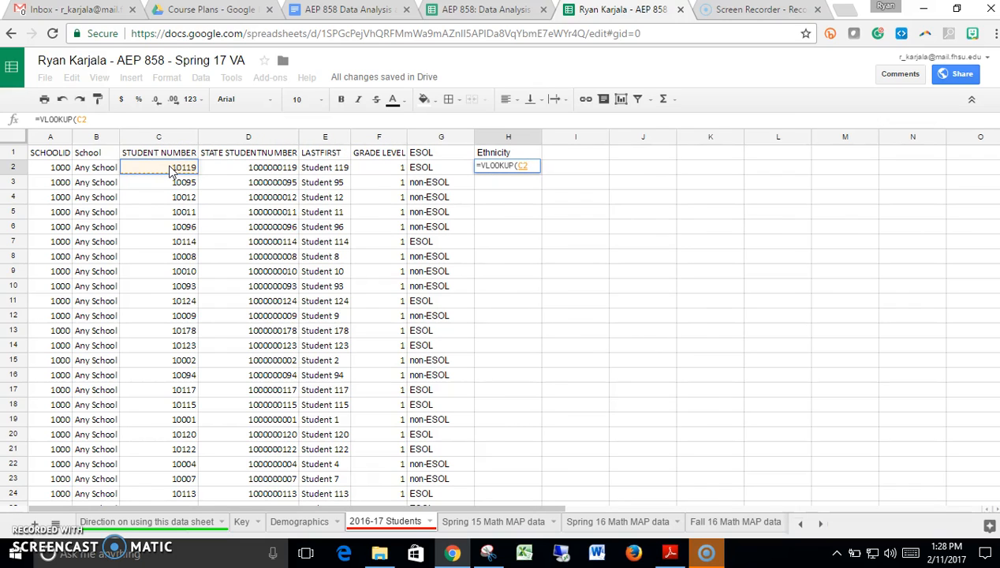
{"action": "type", "text": ","}
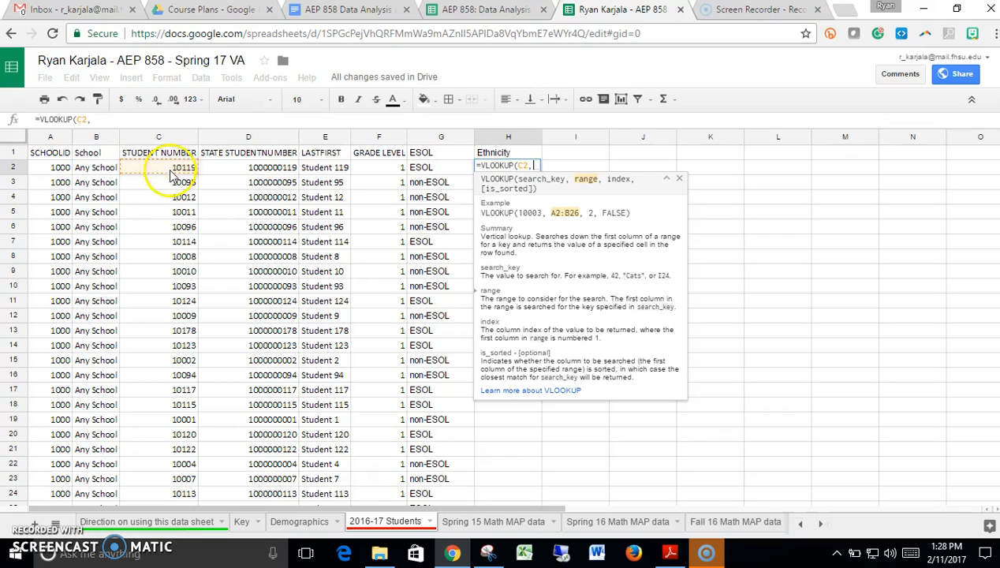
- Set the lookup range of the H2 formula to Demographics!A1:J1800
{"action": "left_click", "coordinate": [310, 523]}
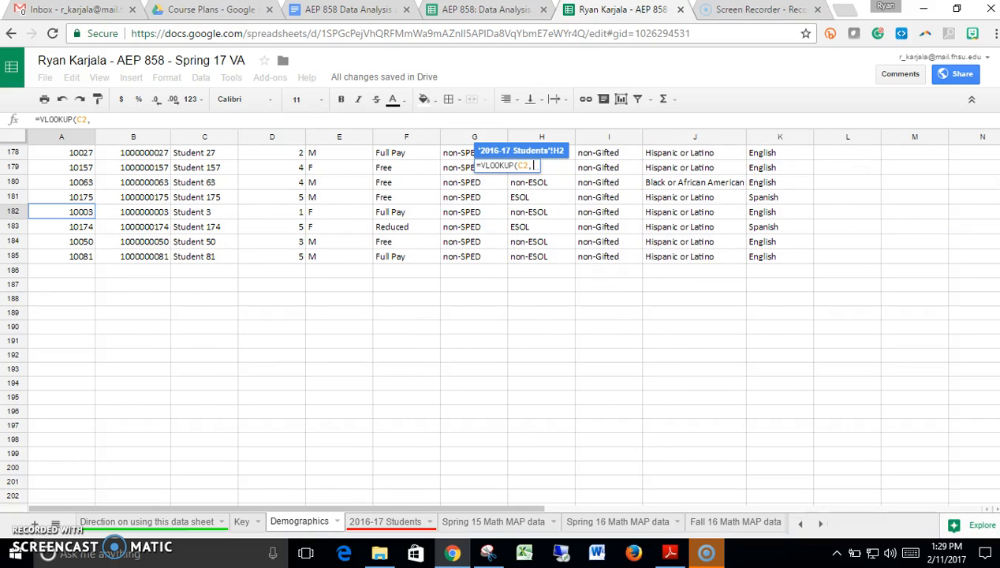
{"action": "scroll", "coordinate": [796, 154], "scroll_direction": "up", "scroll_amount": 20}
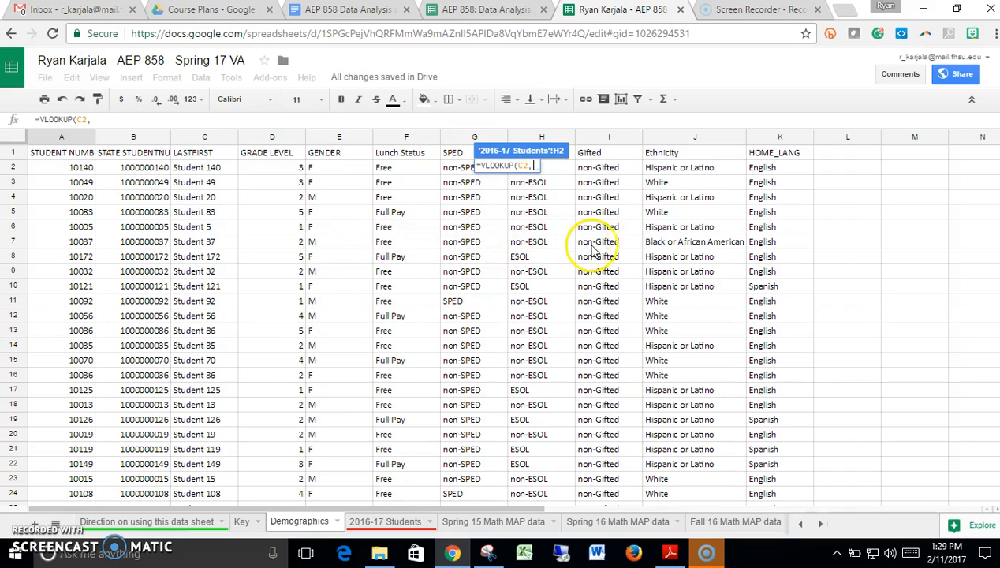
{"action": "left_click_drag", "start_coordinate": [65, 158], "coordinate": [650, 405]}
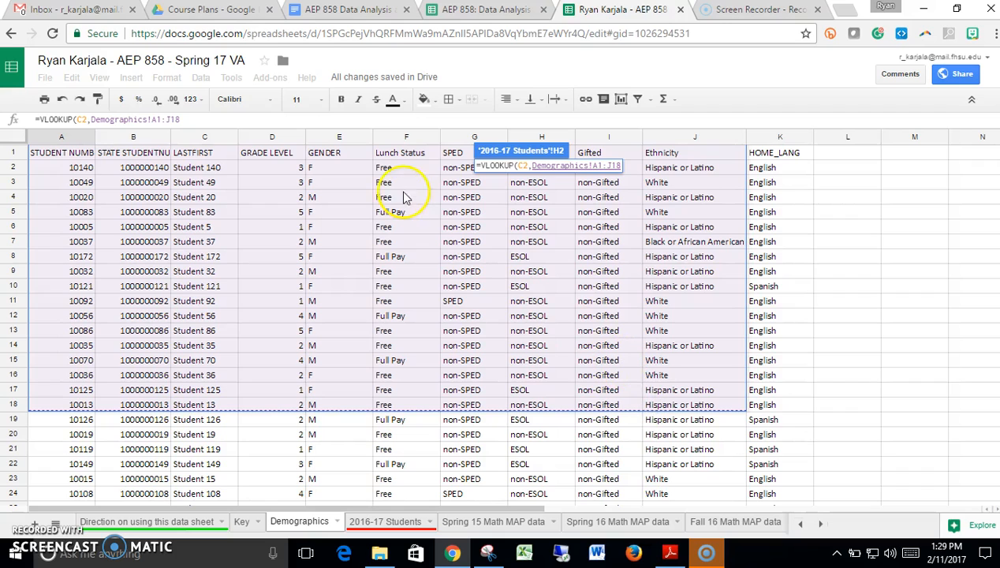
{"action": "left_click", "coordinate": [269, 119]}
{"action": "type", "text": "0"}
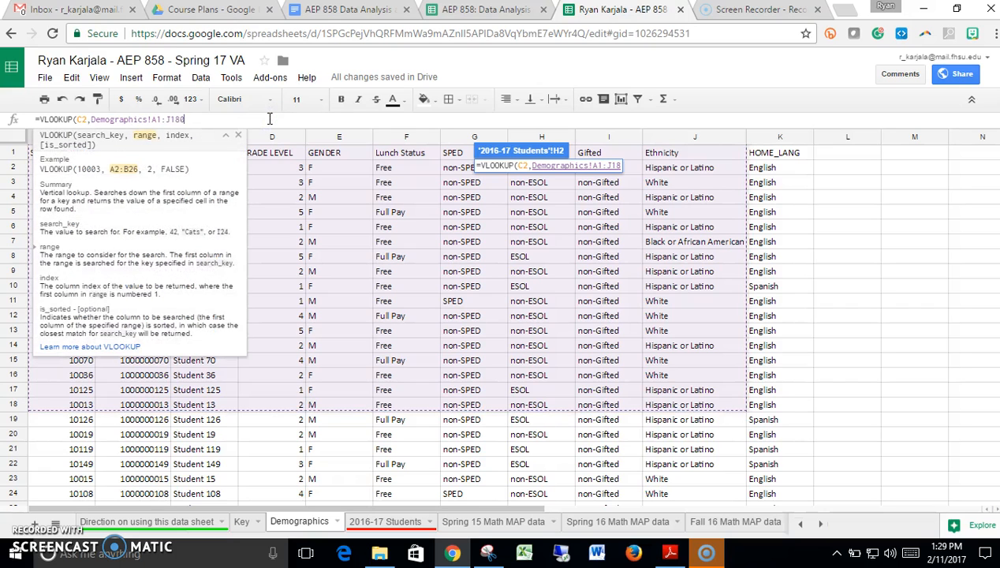
{"action": "type", "text": "0"}
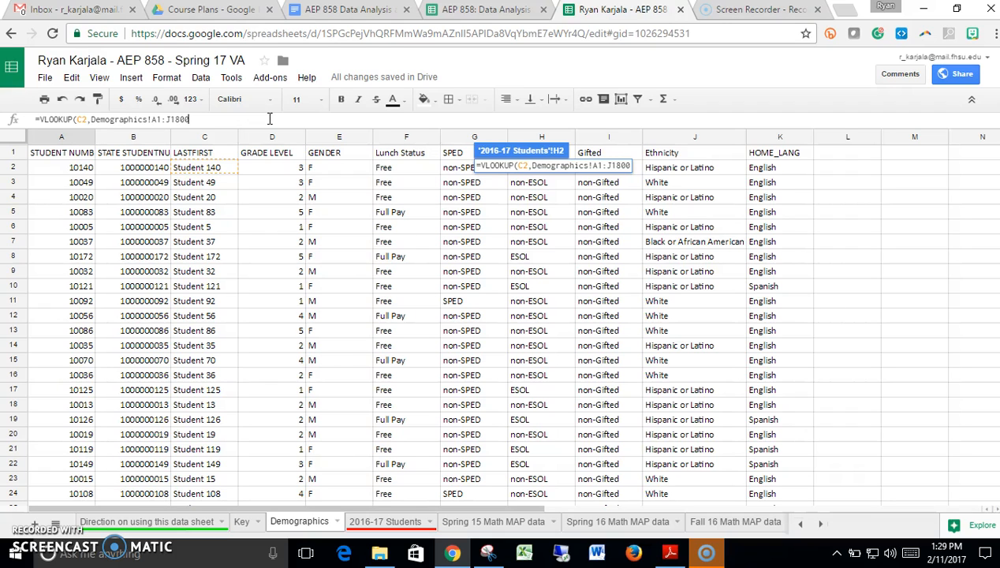
- Add column index 10 and false for an exact match to the H2 lookup formula, and close its parenthesis
{"action": "type", "text": ","}
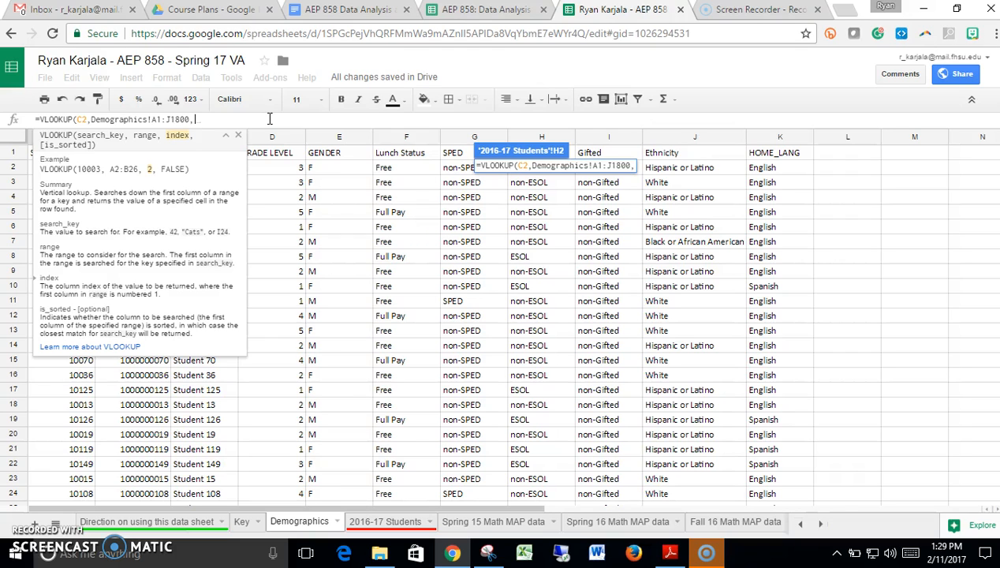
{"action": "type", "text": "10"}
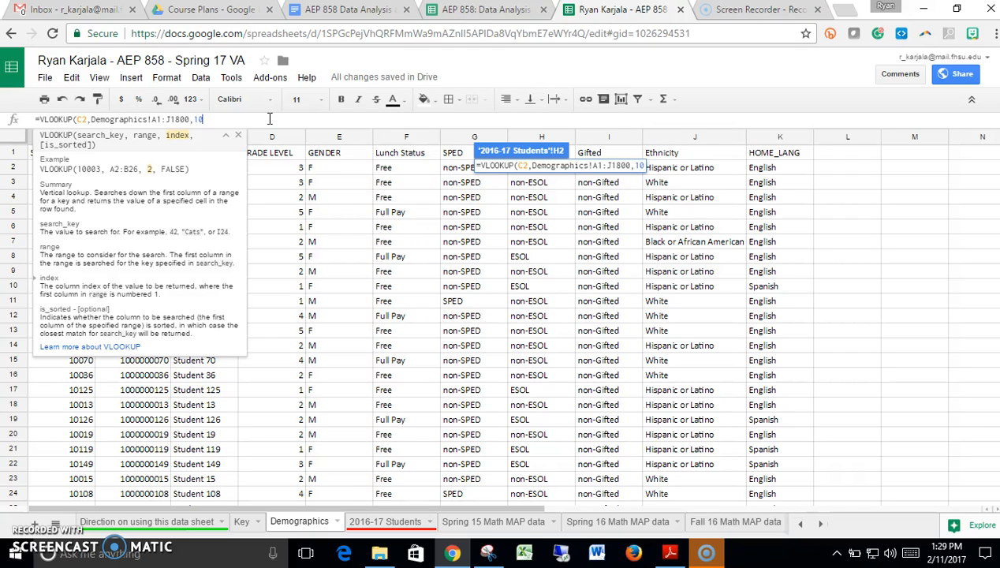
{"action": "type", "text": ",false)"}
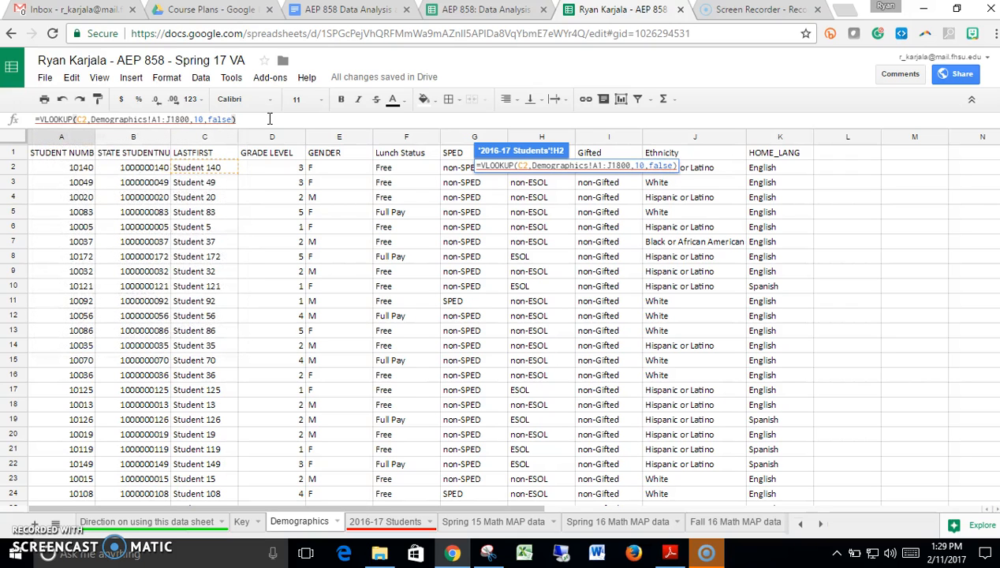
- Make the lookup range absolute as $A$1:$J$1800 and enter the formula in H2
{"action": "left_click", "coordinate": [155, 119]}
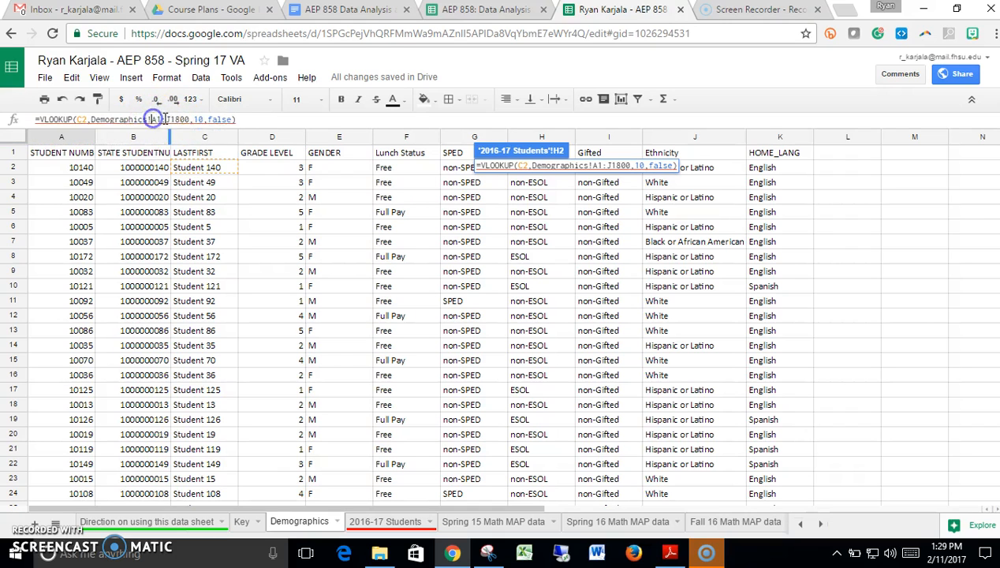
{"action": "type", "text": "$"}
{"action": "left_click", "coordinate": [163, 119]}
{"action": "type", "text": "$"}
{"action": "key", "text": "Right"}
{"action": "type", "text": "$"}
{"action": "key", "text": "Right"}
{"action": "type", "text": "$"}
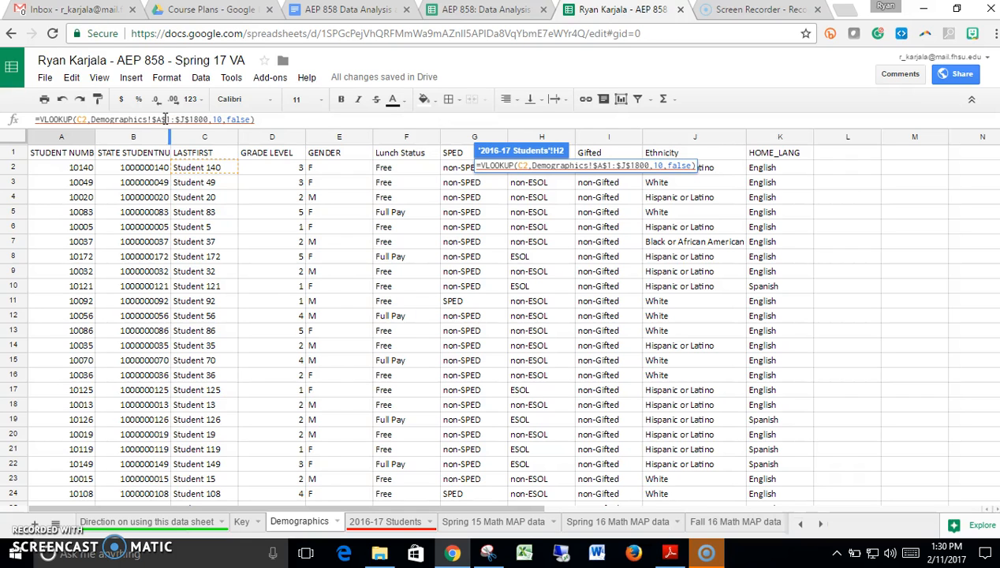
{"action": "key", "text": "Return"}
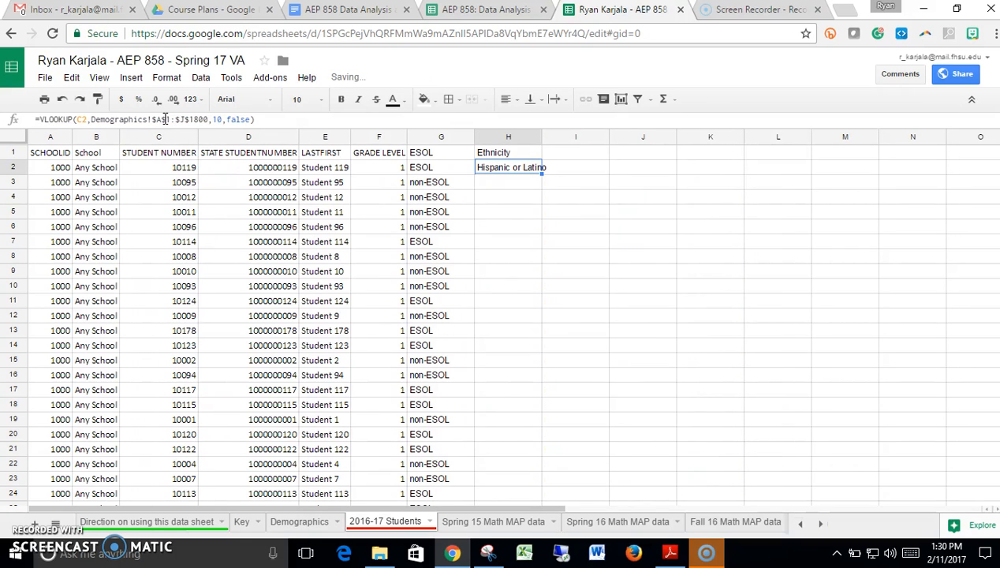
- Fill the Ethnicity lookup formula from H2 down the column, and fit the width of column H to its contents
{"action": "double_click", "coordinate": [541, 136]}
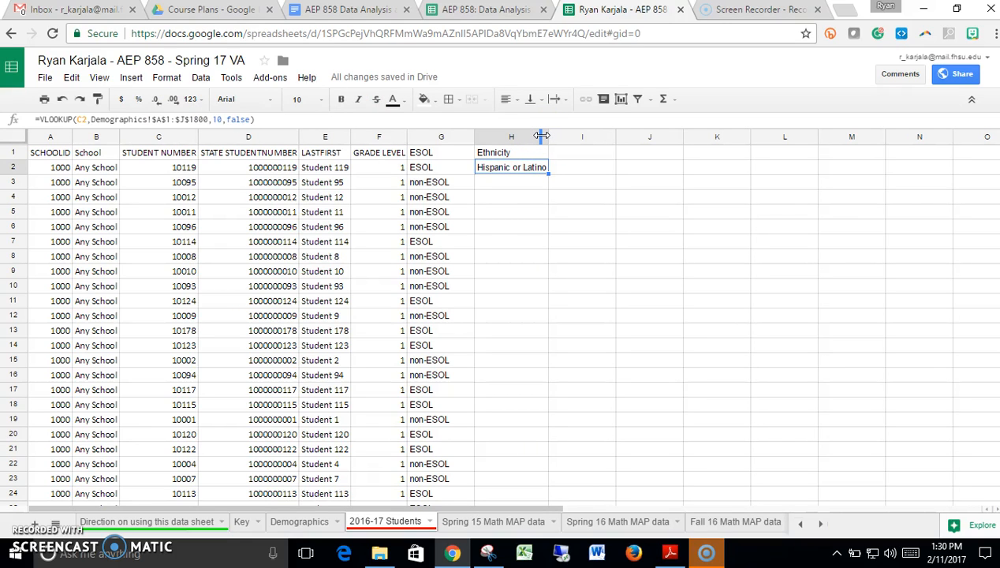
{"action": "left_click", "coordinate": [530, 165]}
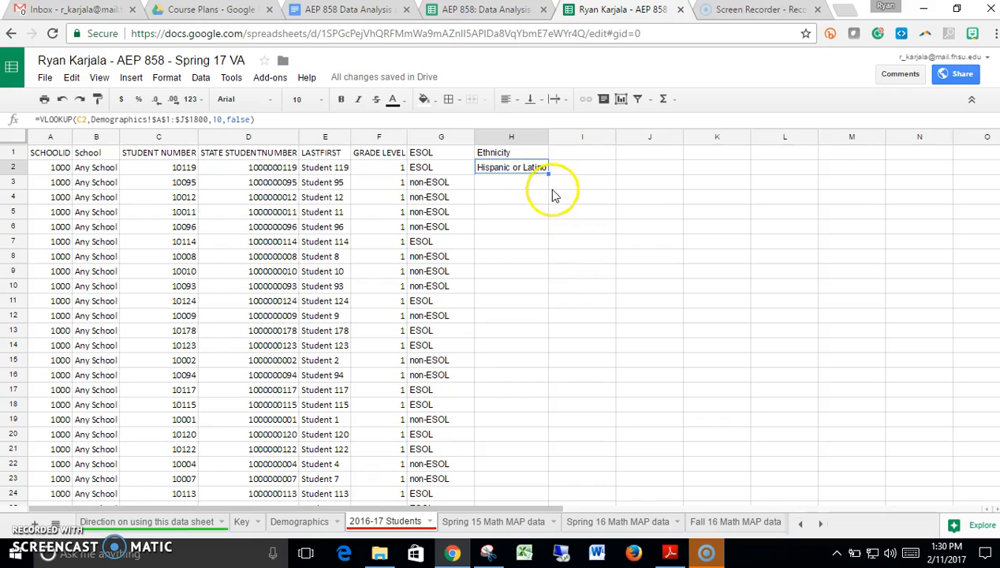
{"action": "left_click", "coordinate": [530, 207]}
{"action": "left_click", "coordinate": [527, 167]}
{"action": "left_click", "coordinate": [521, 182]}
{"action": "left_click", "coordinate": [527, 166]}
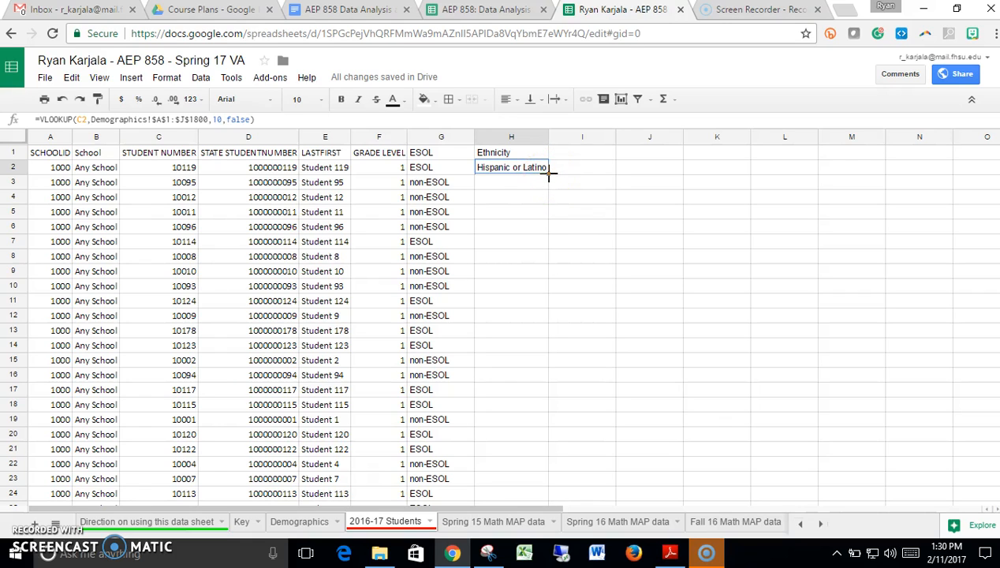
{"action": "double_click", "coordinate": [550, 175]}
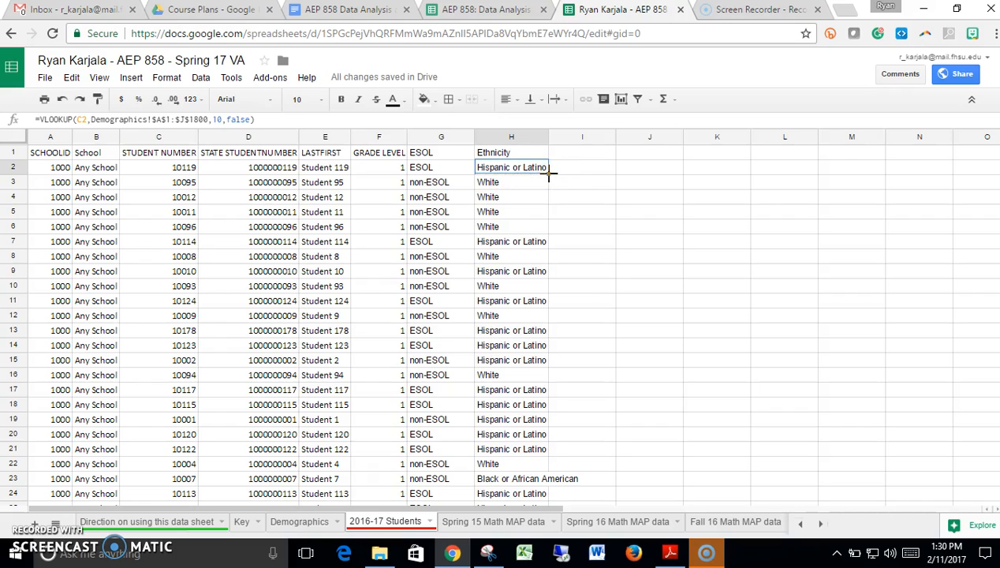
{"action": "double_click", "coordinate": [547, 137]}
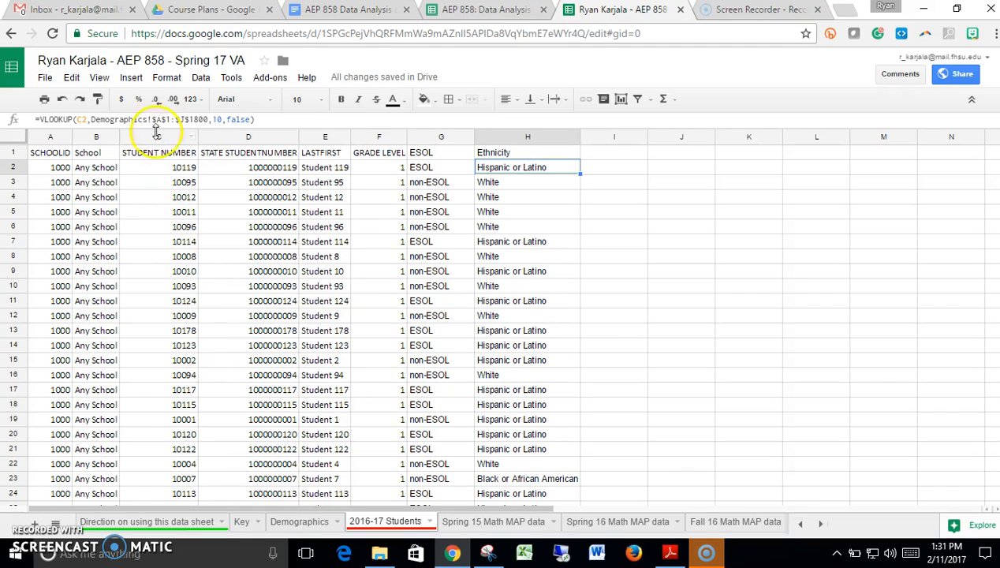
- Look through the Demographics and Spring 16 Math MAP data sheets, and open the 2015-16 teacher data sheet
{"action": "left_click", "coordinate": [299, 523]}
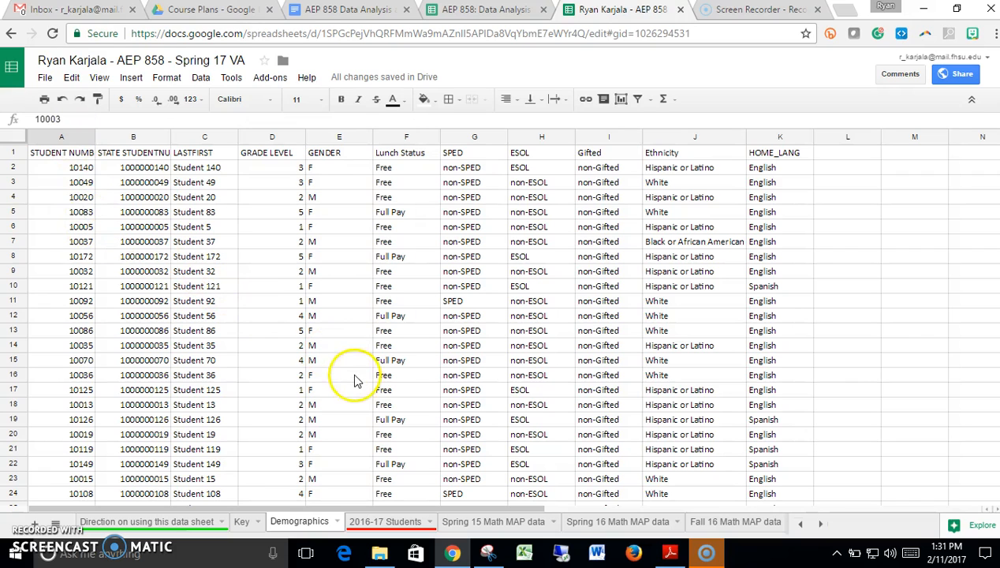
{"action": "left_click", "coordinate": [574, 522]}
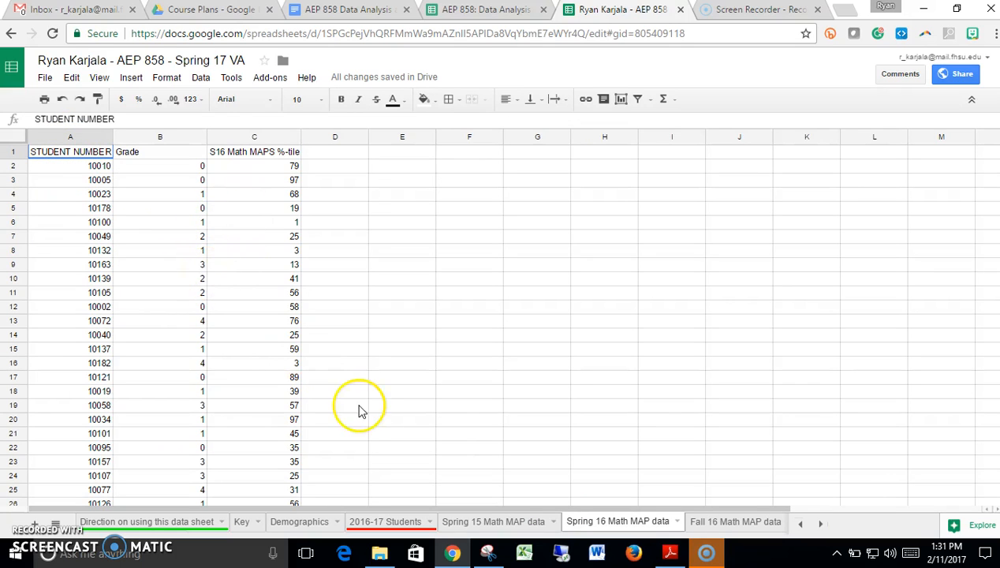
{"action": "left_click", "coordinate": [821, 524]}
{"action": "left_click", "coordinate": [745, 523]}
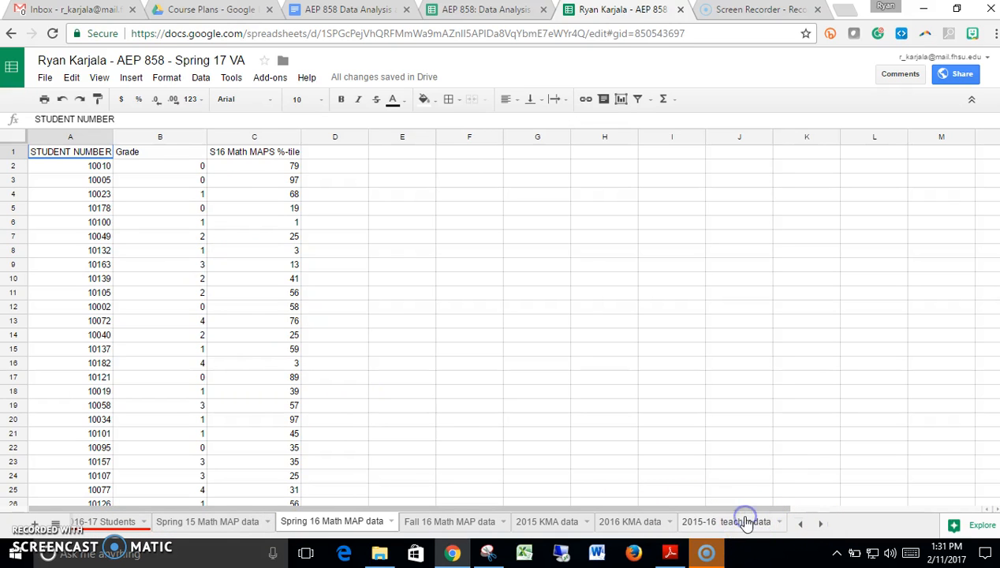